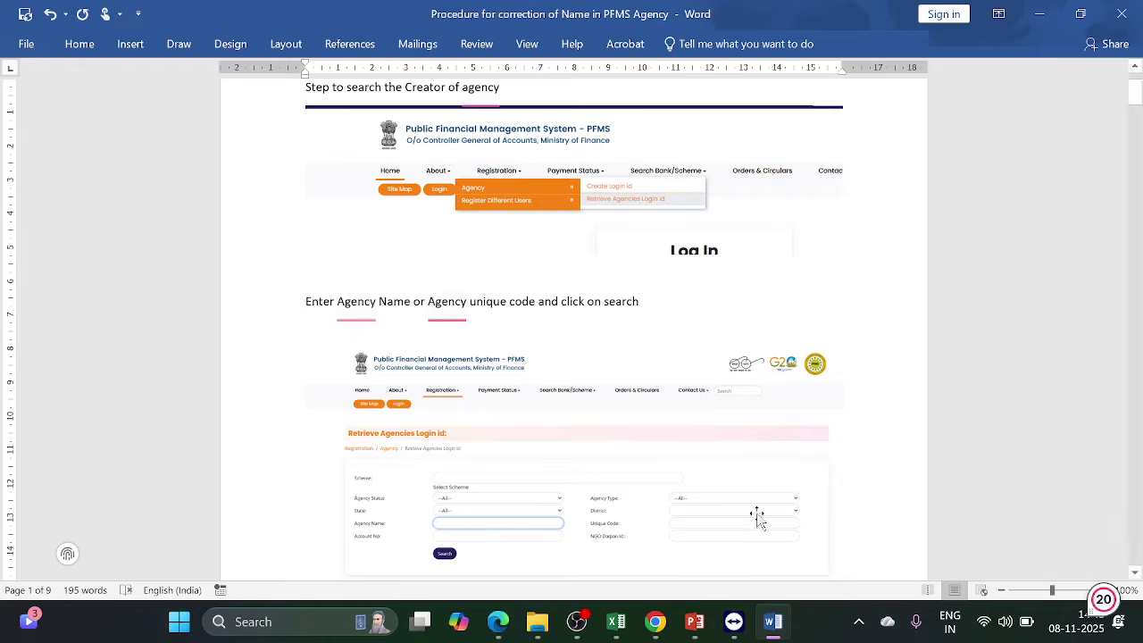
- Switch to the PFMS website in Edge and open the Retrieve Agencies Login id page from the agency registration options
{"action": "mouse_move", "coordinate": [659, 619]}
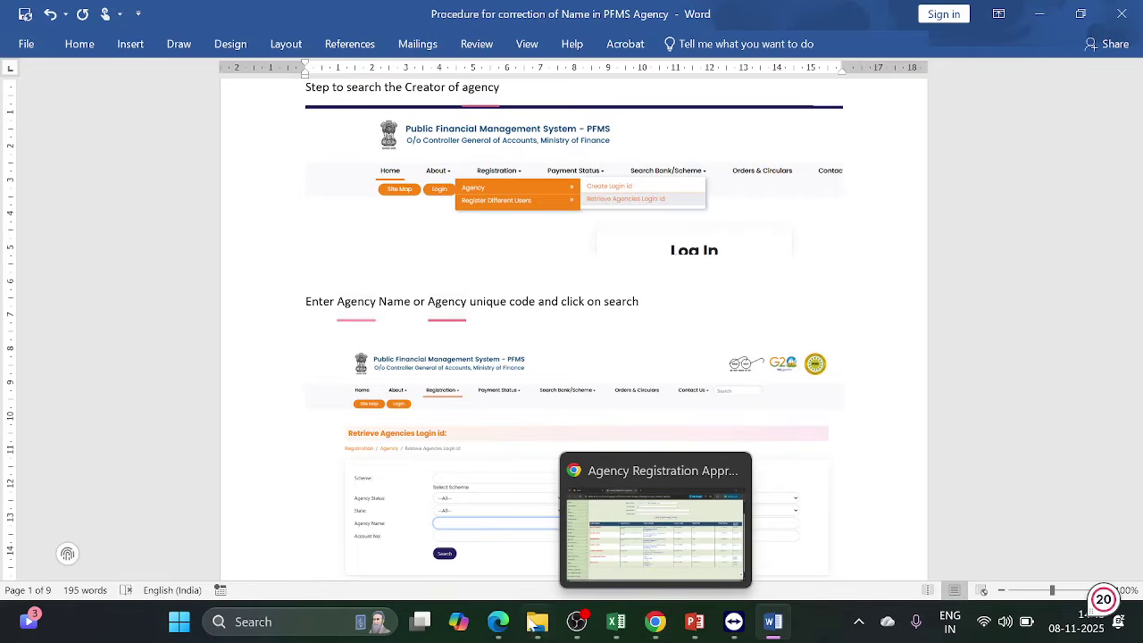
{"action": "left_click", "coordinate": [496, 623]}
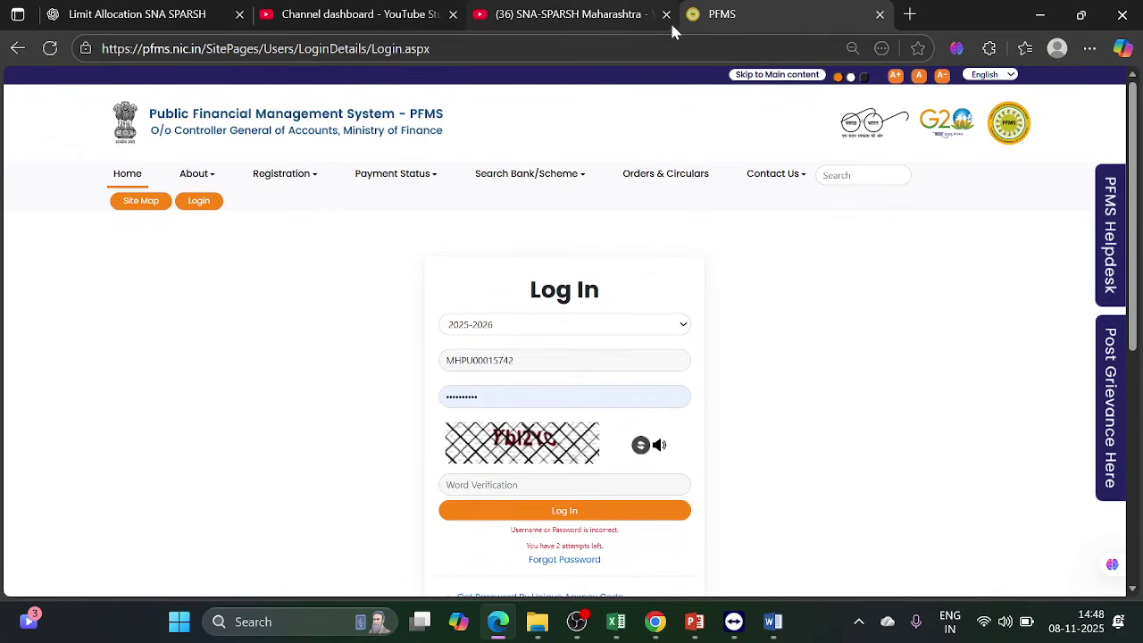
{"action": "mouse_move", "coordinate": [315, 184]}
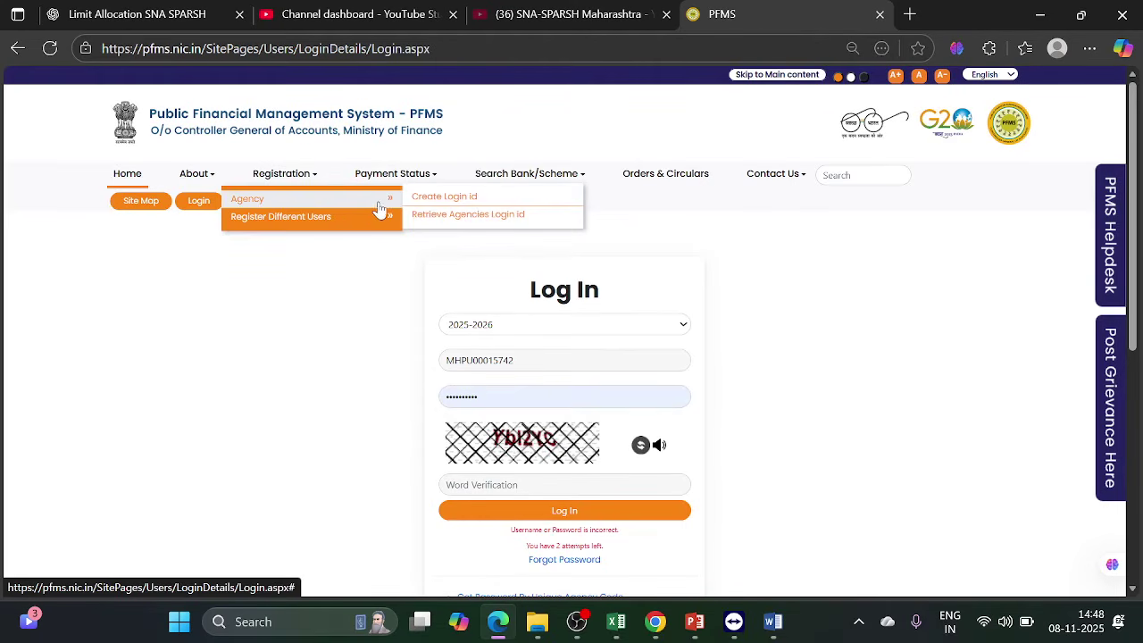
{"action": "left_click", "coordinate": [448, 221]}
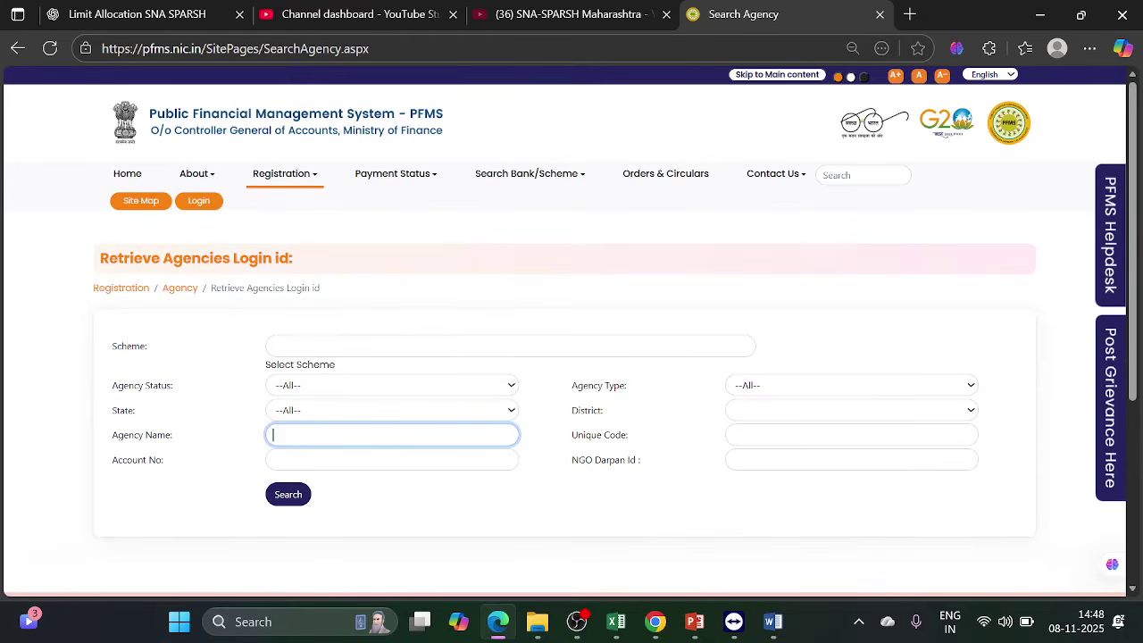
- Search for the agency with unique code MHBU00000001 and highlight its Created By value in the results
{"action": "left_click", "coordinate": [851, 434]}
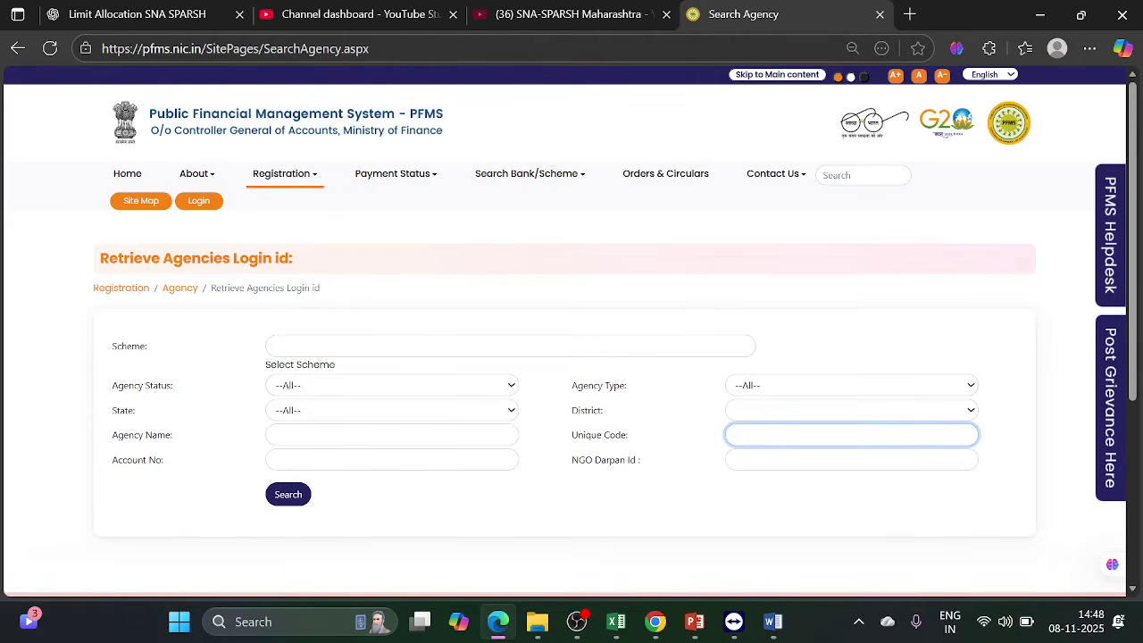
{"action": "type", "text": "MHBU00000001"}
{"action": "left_click", "coordinate": [302, 501]}
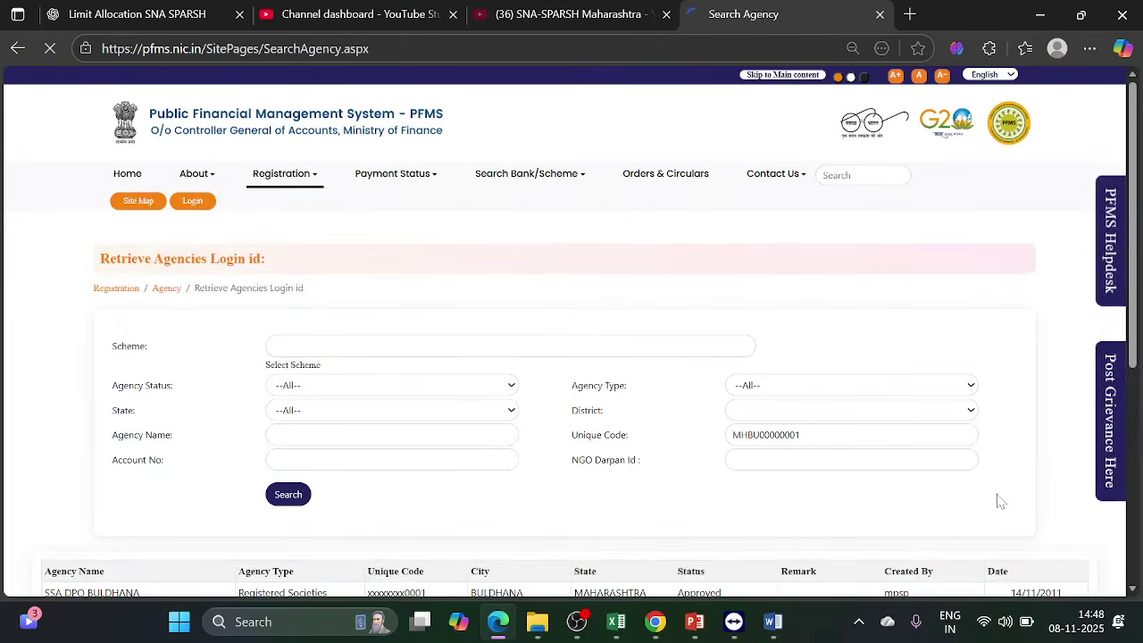
{"action": "scroll", "coordinate": [1133, 339], "scroll_direction": "down", "scroll_amount": 3}
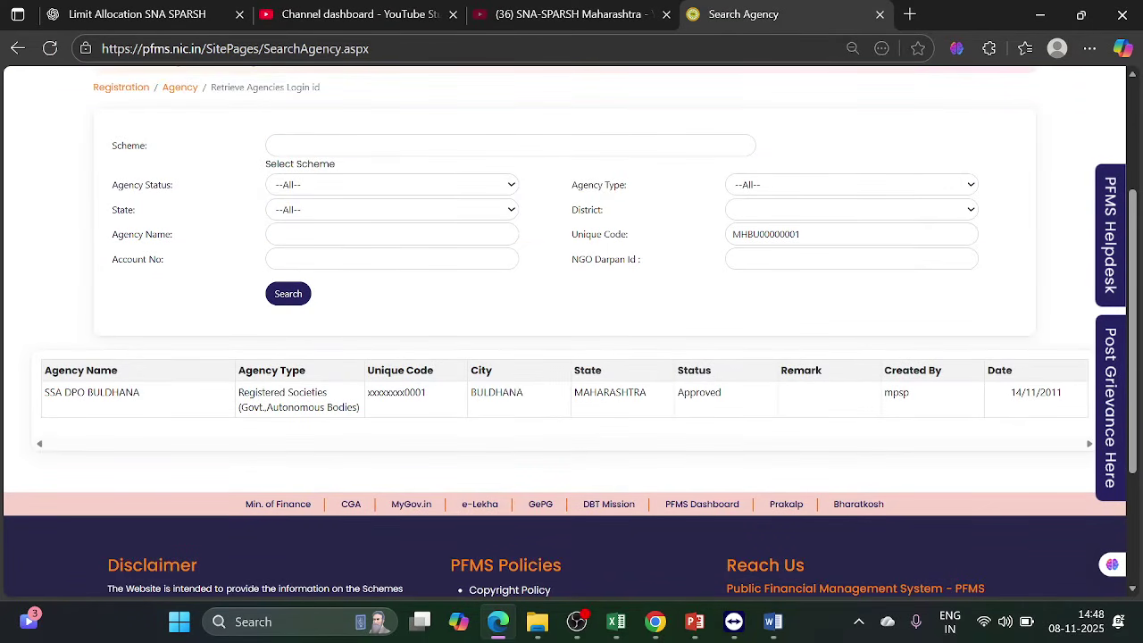
{"action": "left_click_drag", "start_coordinate": [883, 393], "coordinate": [911, 401]}
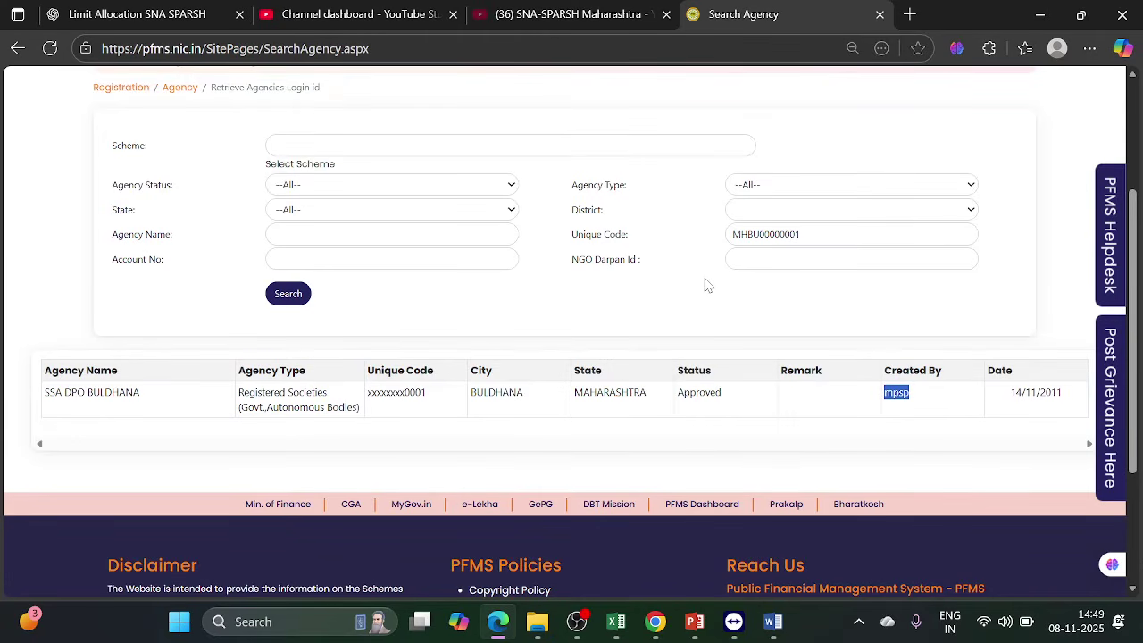
- Return to the Word procedure and read from the agency creator search to the Manage other agencies instructions under Steps for correction of Name
{"action": "left_click", "coordinate": [1039, 19]}
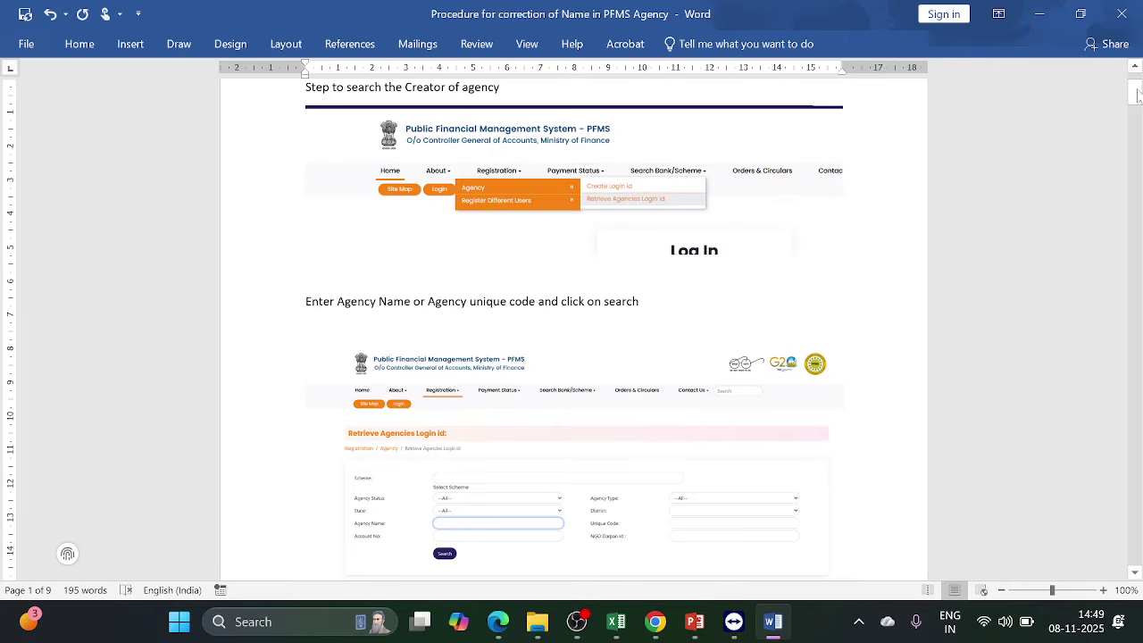
{"action": "left_click_drag", "start_coordinate": [1137, 97], "coordinate": [1138, 100]}
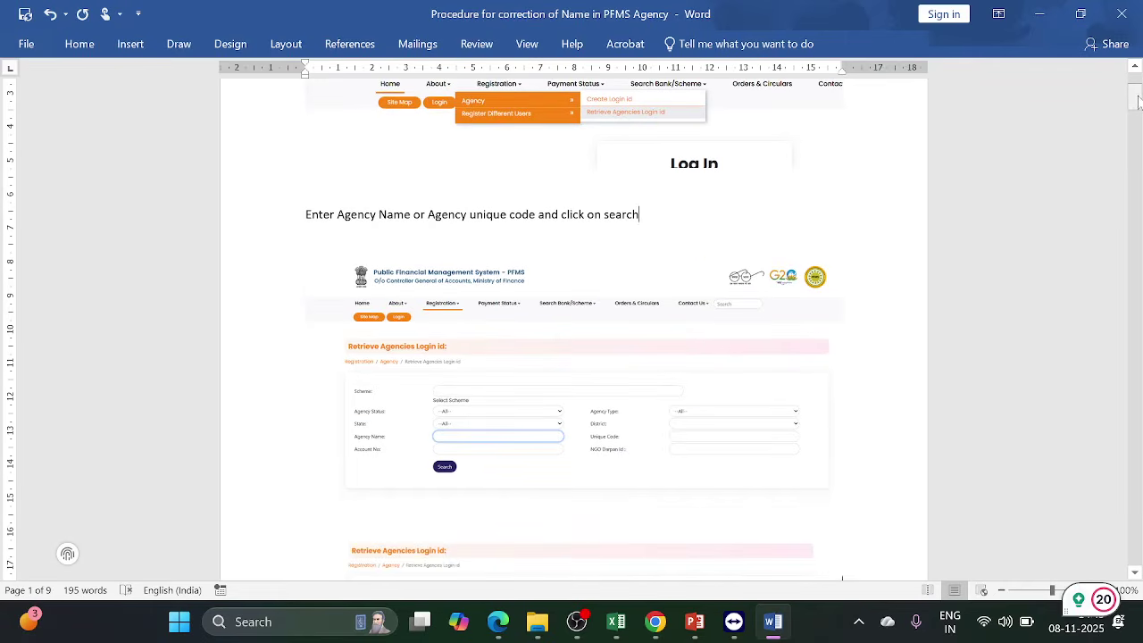
{"action": "key", "text": "shift+Down"}
{"action": "key", "text": "Down"}
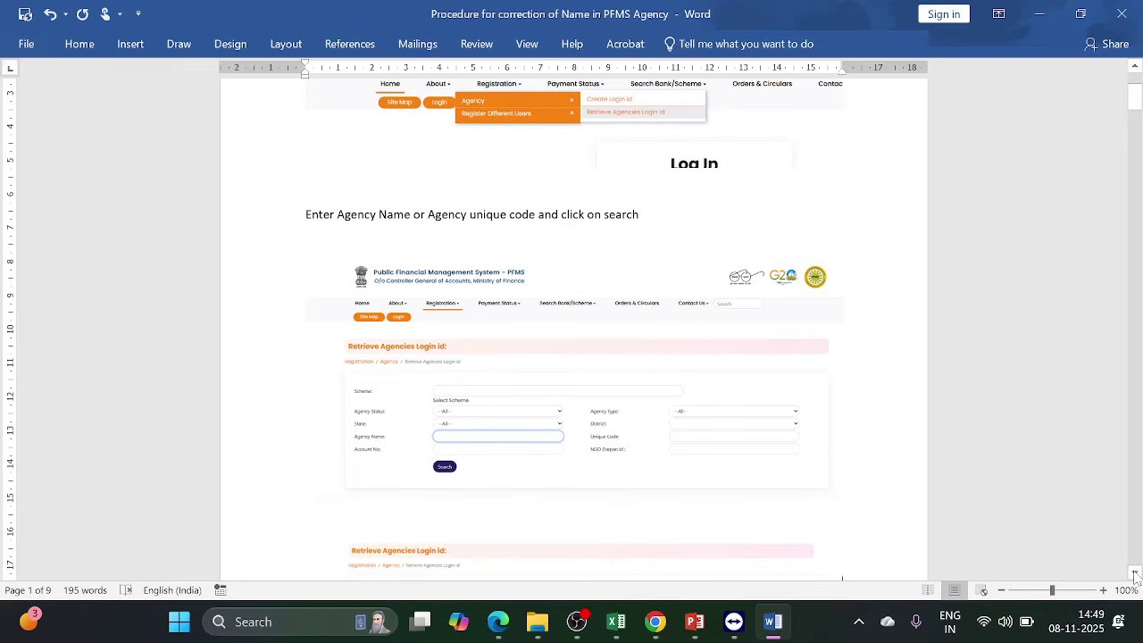
{"action": "left_click", "coordinate": [1136, 575]}
{"action": "left_click", "coordinate": [1136, 575]}
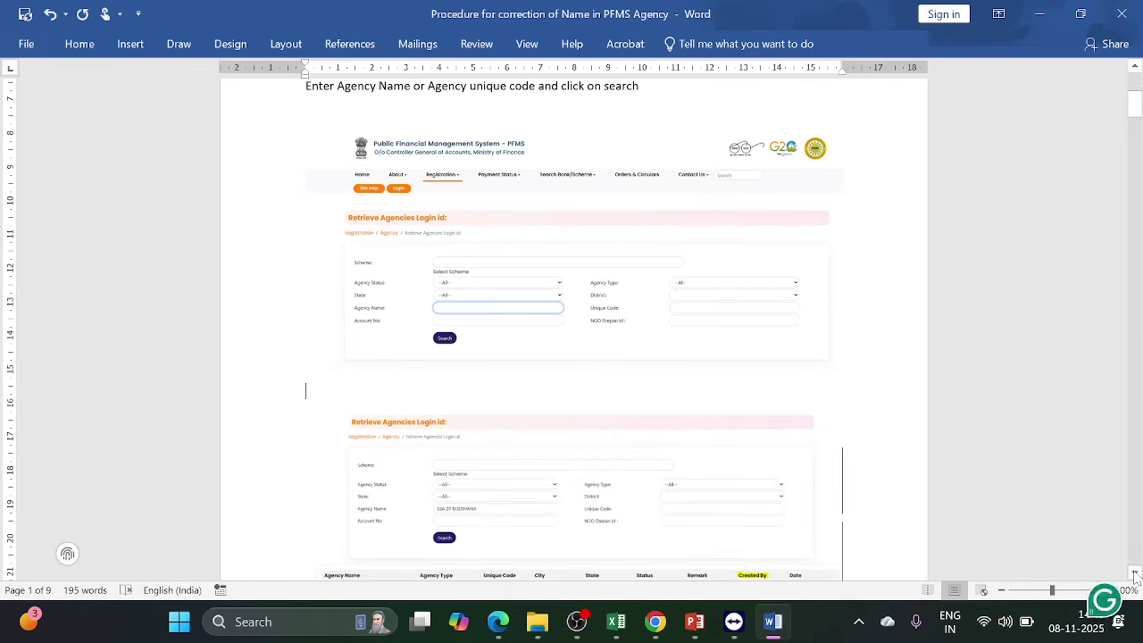
{"action": "left_click", "coordinate": [1136, 576]}
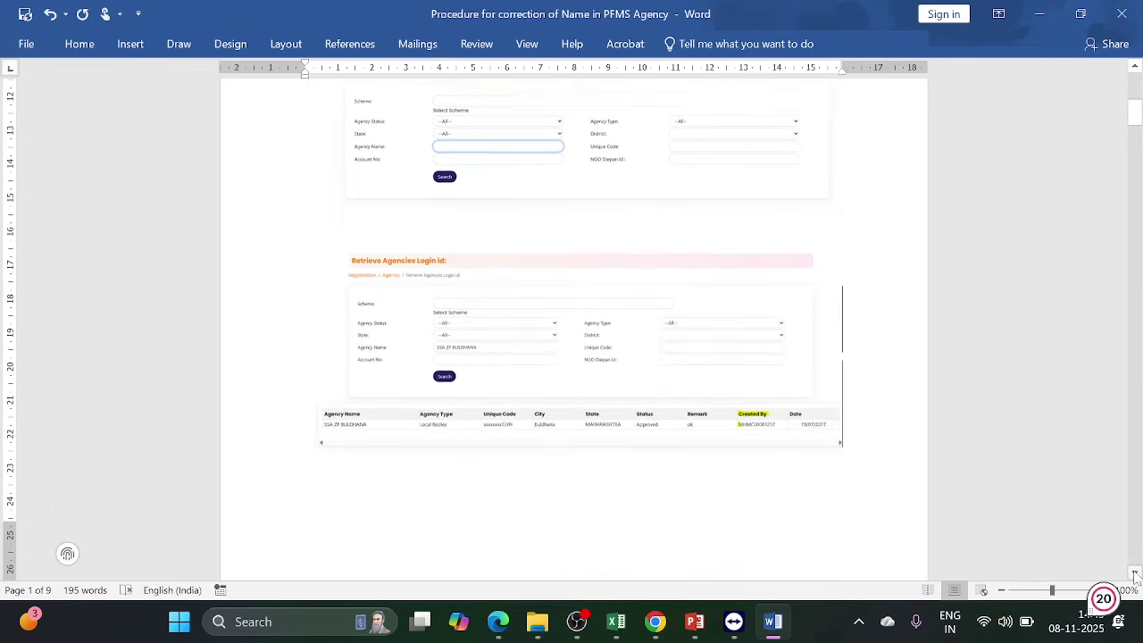
{"action": "left_click", "coordinate": [1136, 576]}
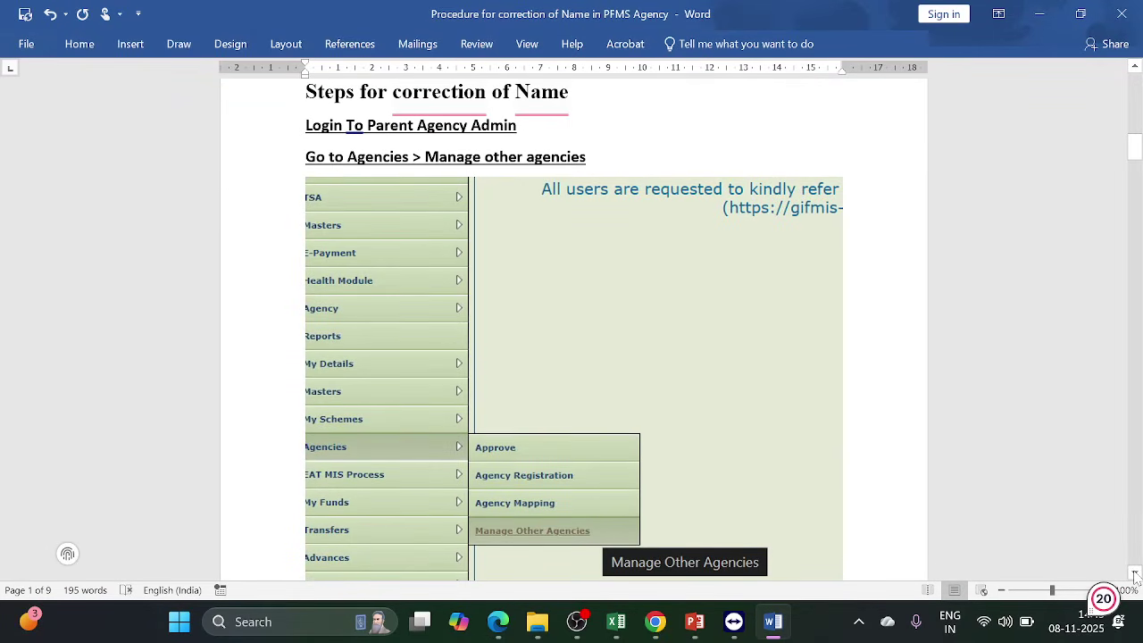
{"action": "left_click", "coordinate": [1135, 576]}
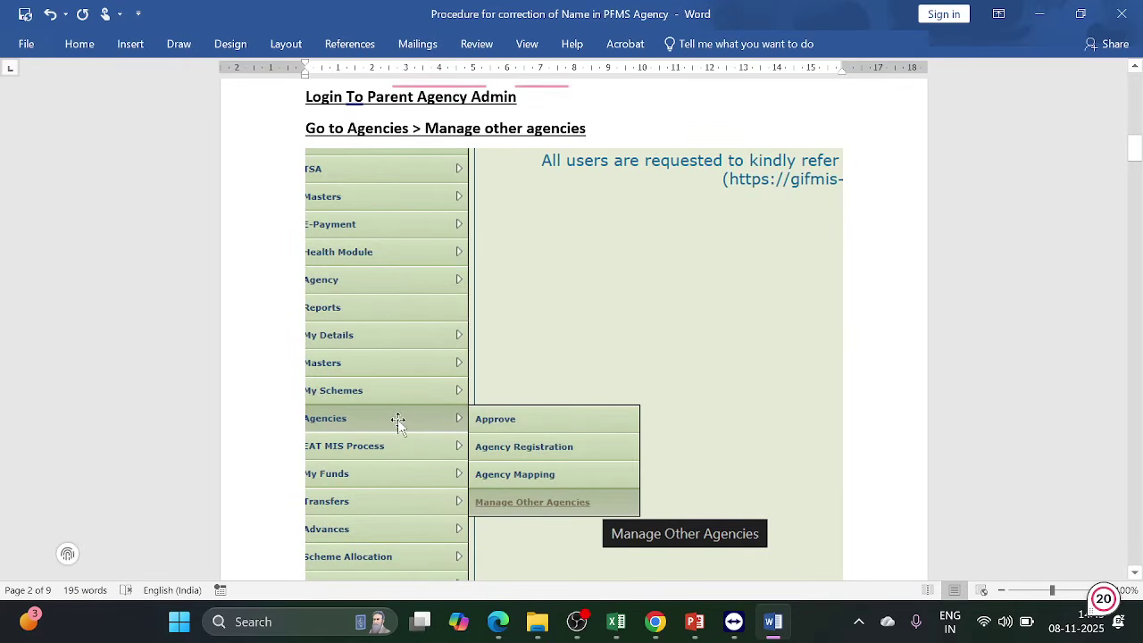
- Switch to the logged-in PFMS session in Chrome, return to its home page and open Manage Other Agencies
{"action": "left_click", "coordinate": [655, 621]}
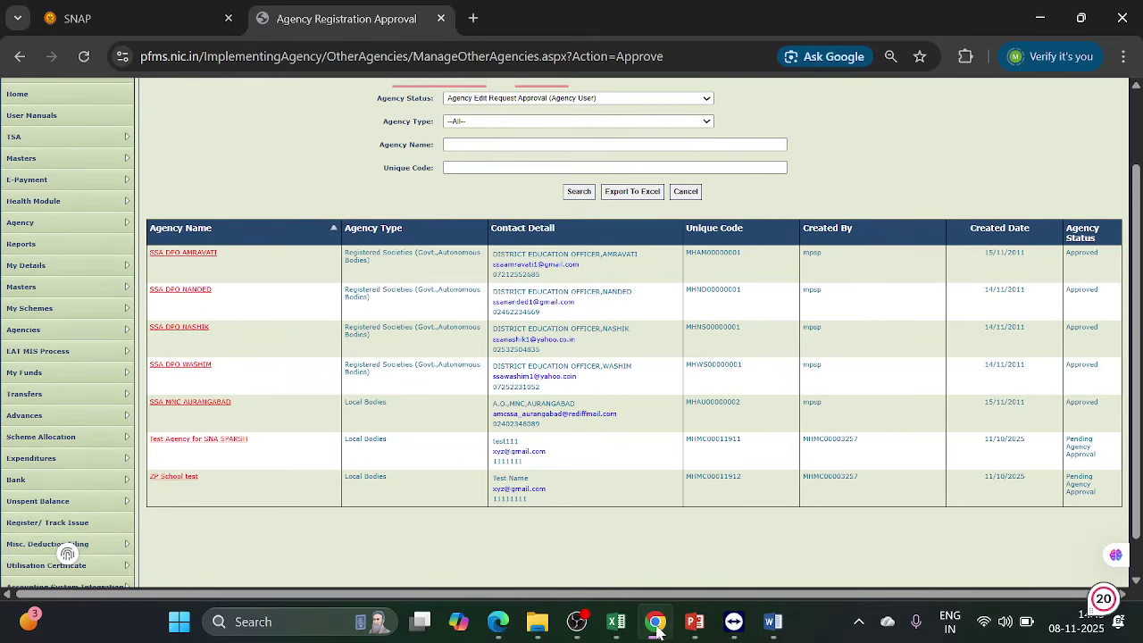
{"action": "left_click", "coordinate": [71, 96]}
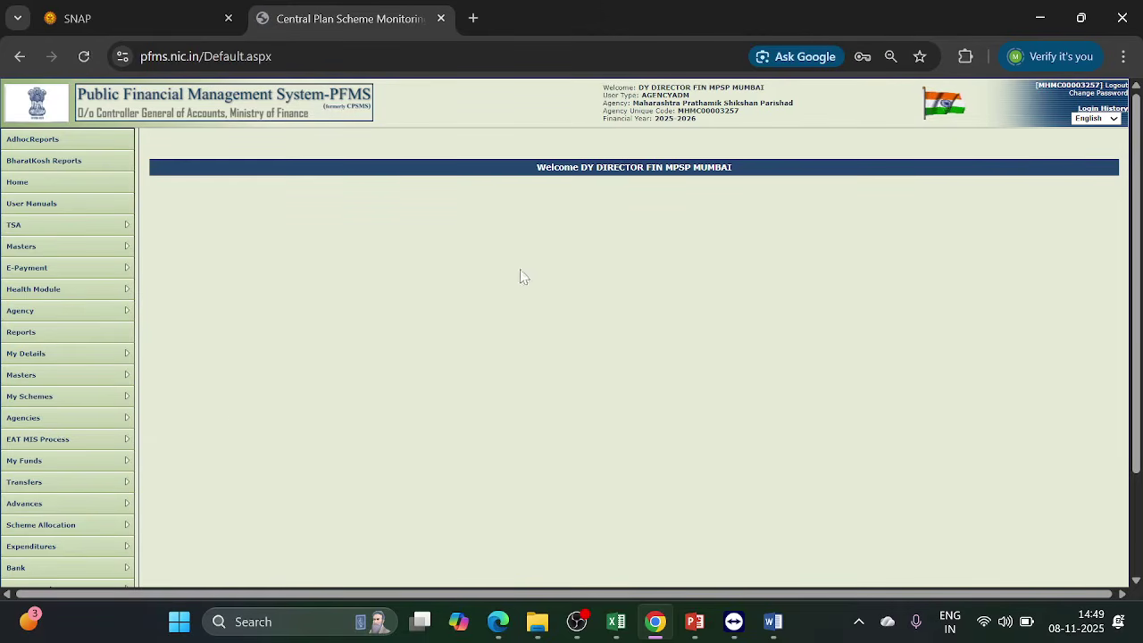
{"action": "mouse_move", "coordinate": [111, 428]}
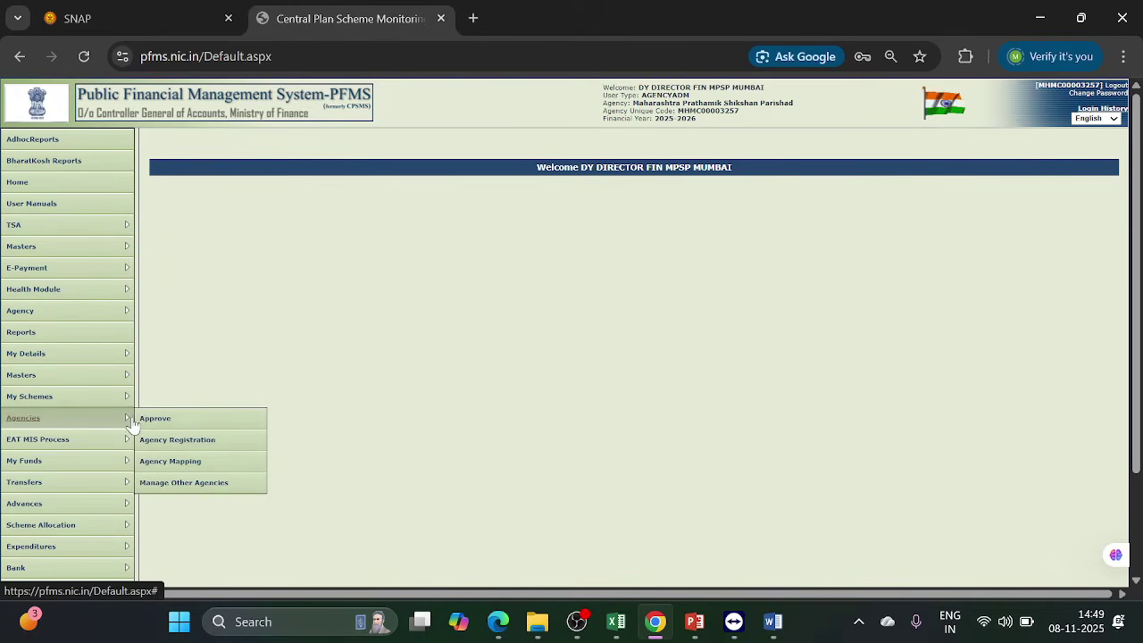
{"action": "left_click", "coordinate": [192, 484]}
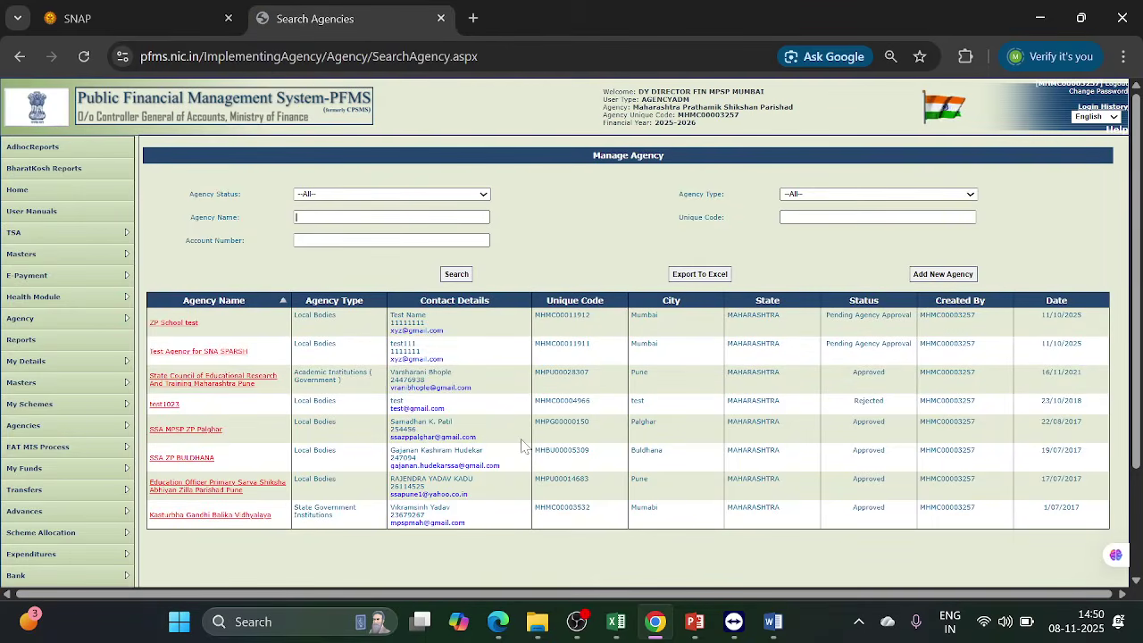
- Return to the Word procedure and highlight the list of special characters to look for in agency names
{"action": "left_click", "coordinate": [1040, 17]}
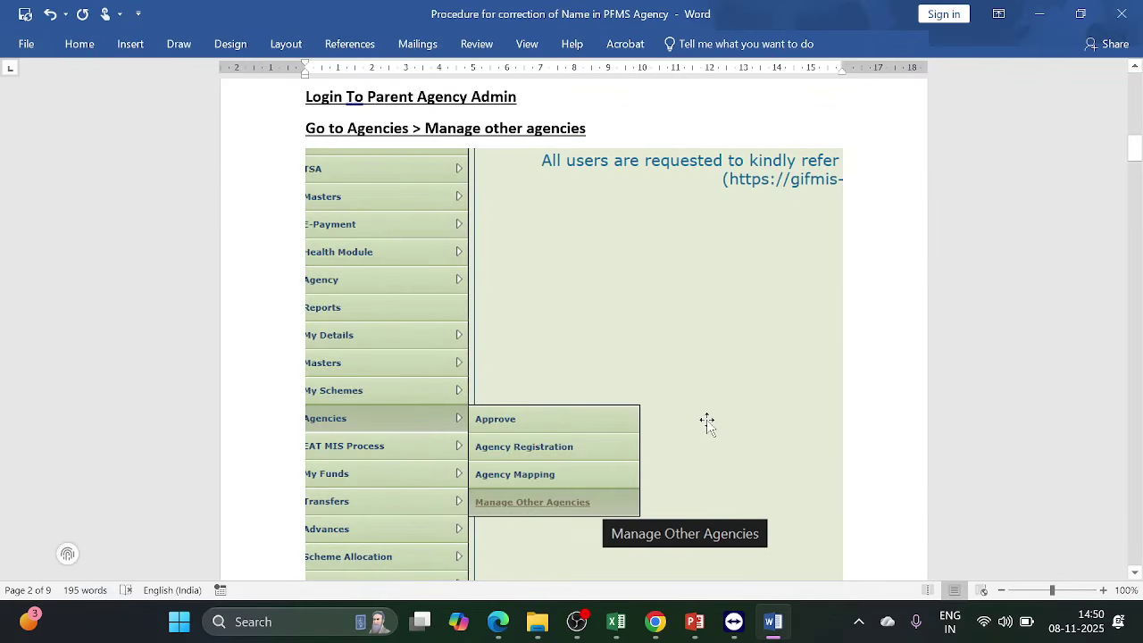
{"action": "scroll", "coordinate": [707, 423], "scroll_direction": "down", "scroll_amount": 10}
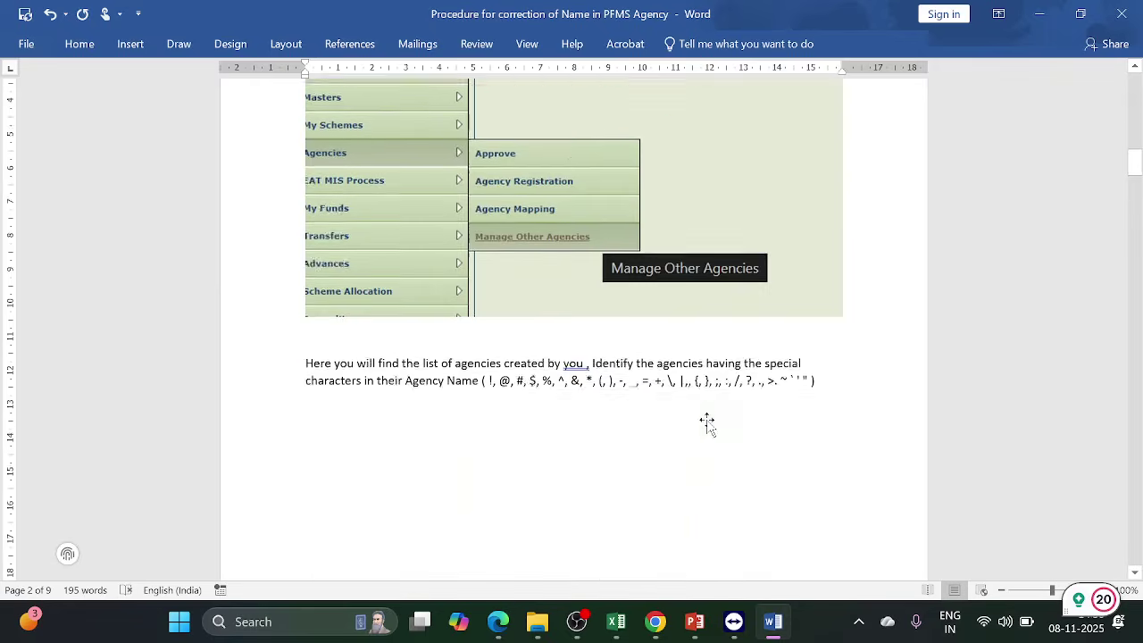
{"action": "key", "text": "Up"}
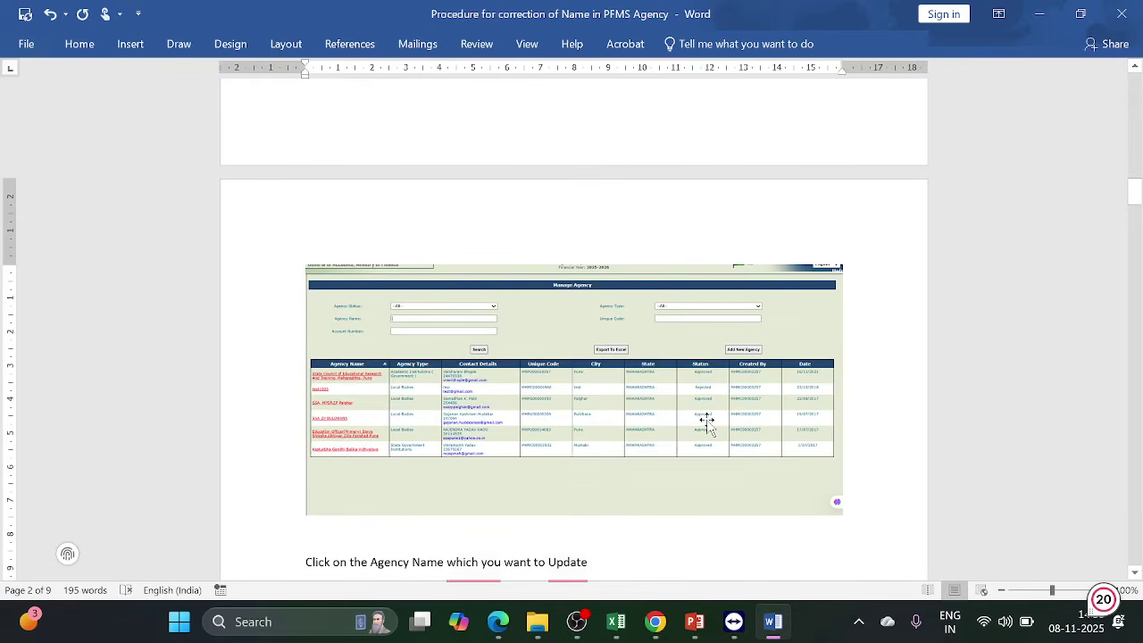
{"action": "scroll", "coordinate": [706, 422], "scroll_direction": "up", "scroll_amount": 10}
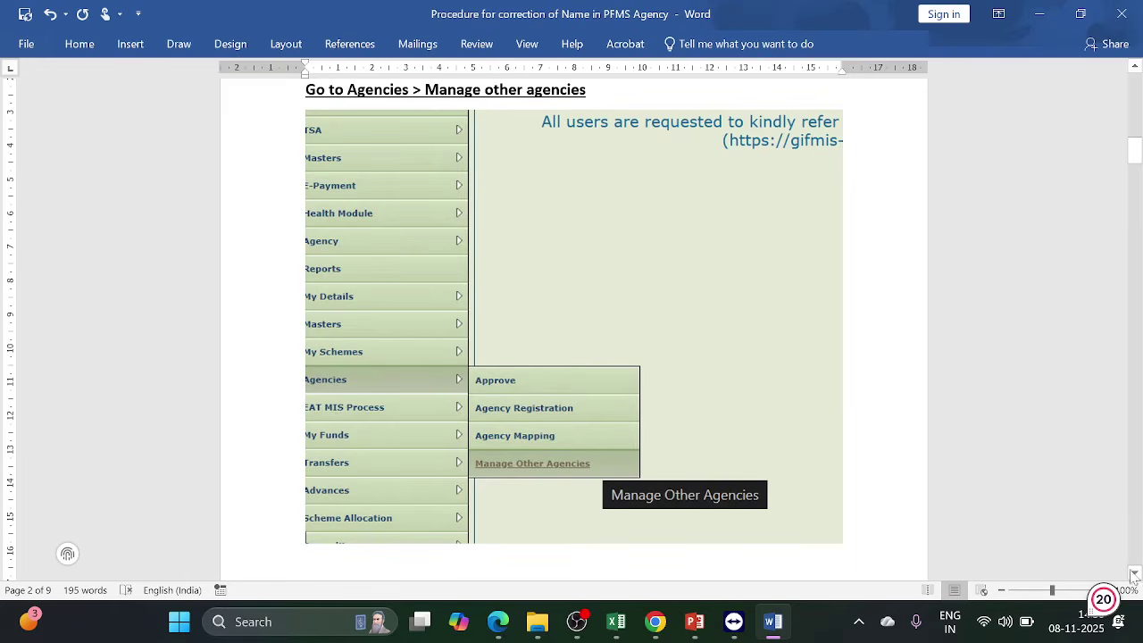
{"action": "left_click_drag", "start_coordinate": [1135, 576], "coordinate": [1135, 576]}
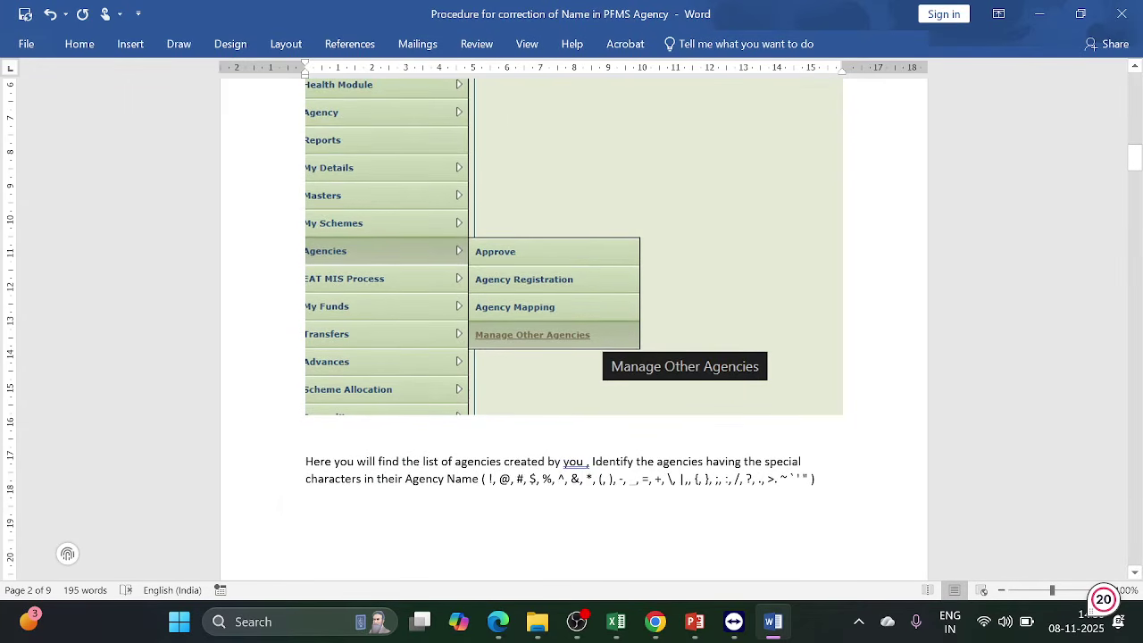
{"action": "left_click_drag", "start_coordinate": [483, 478], "coordinate": [810, 480]}
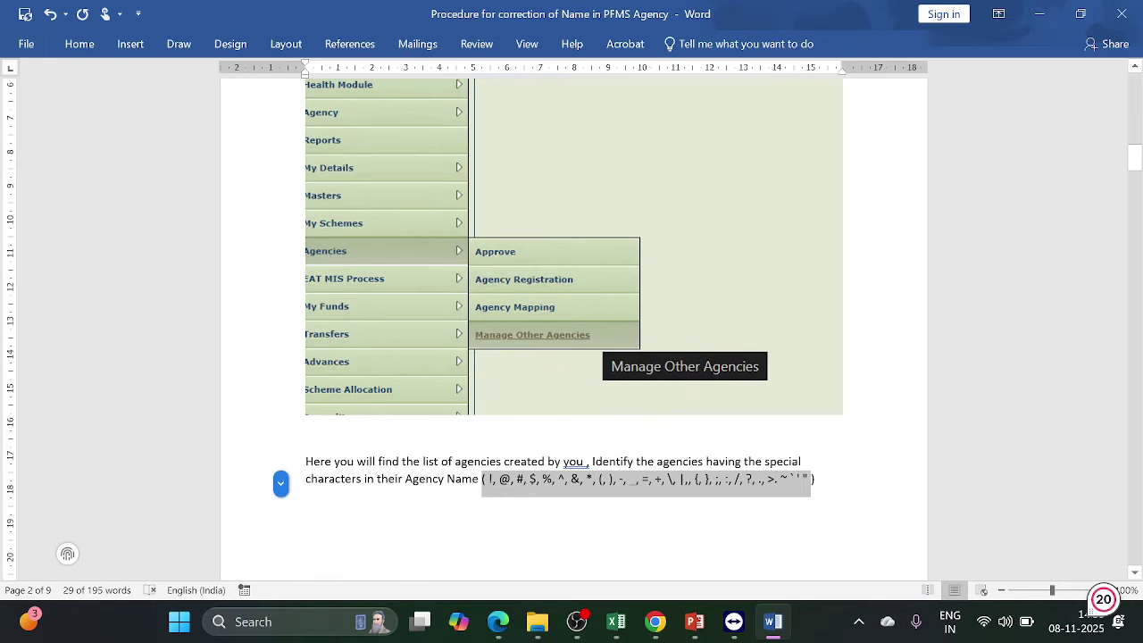
- Read the procedure from choosing the agency name to update through the Edit Agency and special character removal instructions
{"action": "left_click", "coordinate": [1134, 572]}
{"action": "scroll", "coordinate": [1134, 575], "scroll_direction": "down", "scroll_amount": 3}
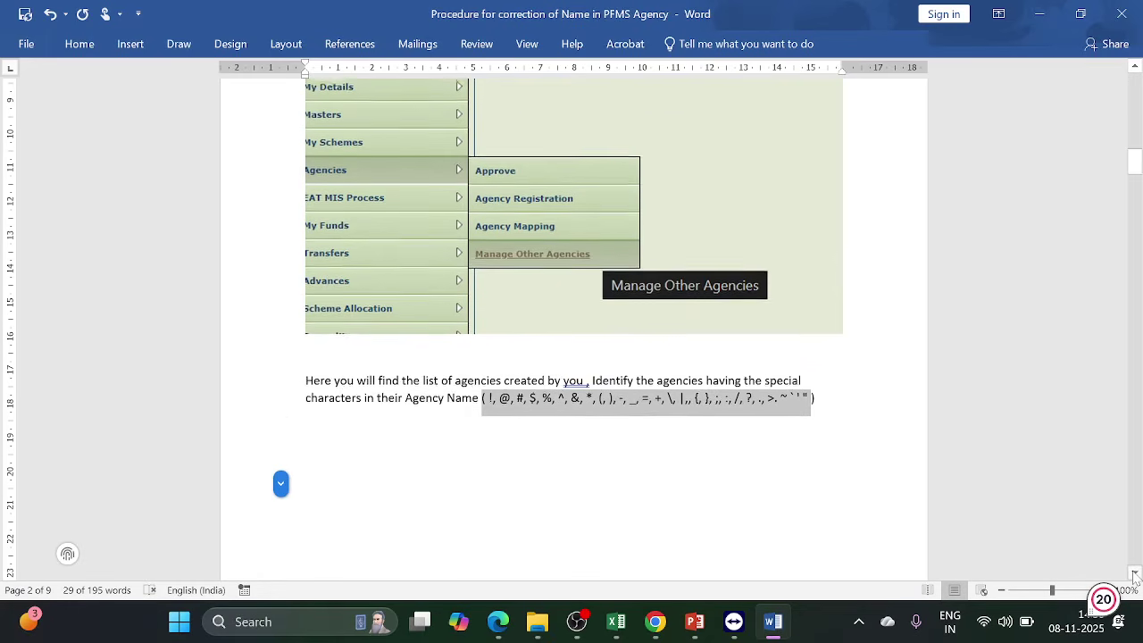
{"action": "scroll", "coordinate": [1134, 575], "scroll_direction": "down", "scroll_amount": 8}
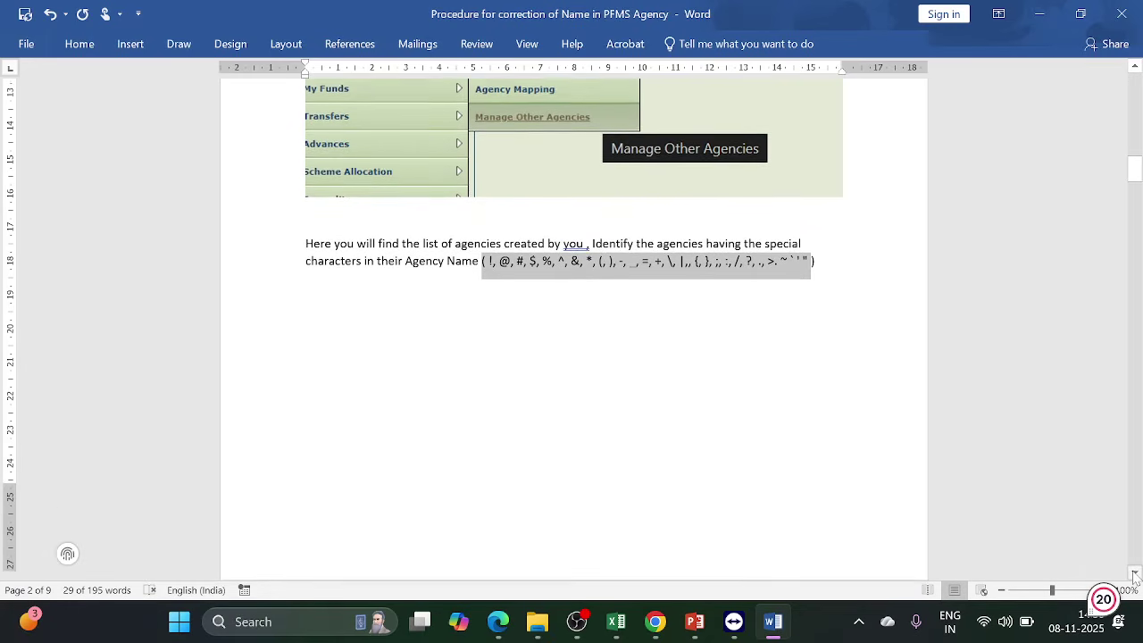
{"action": "scroll", "coordinate": [1134, 576], "scroll_direction": "down", "scroll_amount": 2}
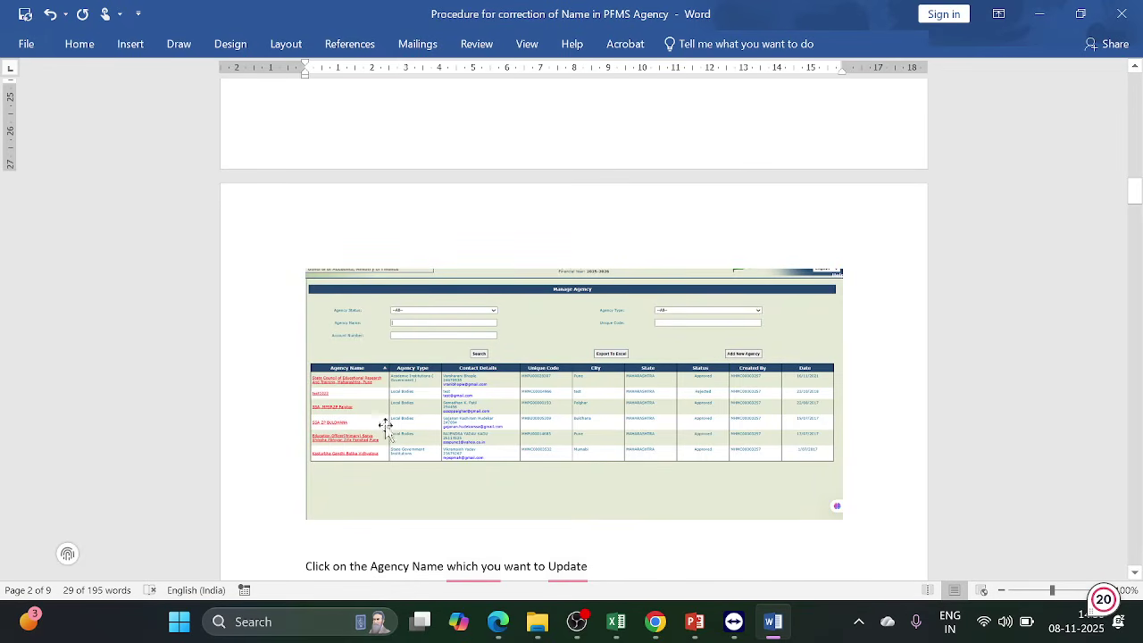
{"action": "scroll", "coordinate": [1135, 574], "scroll_direction": "down", "scroll_amount": 3}
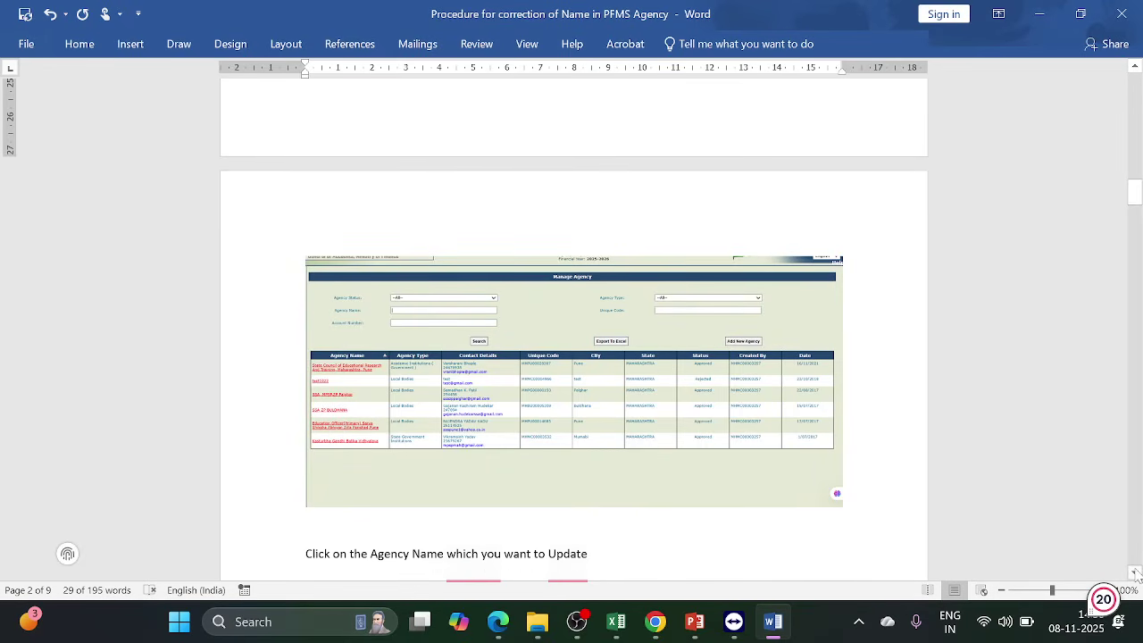
{"action": "scroll", "coordinate": [1135, 574], "scroll_direction": "down", "scroll_amount": 3}
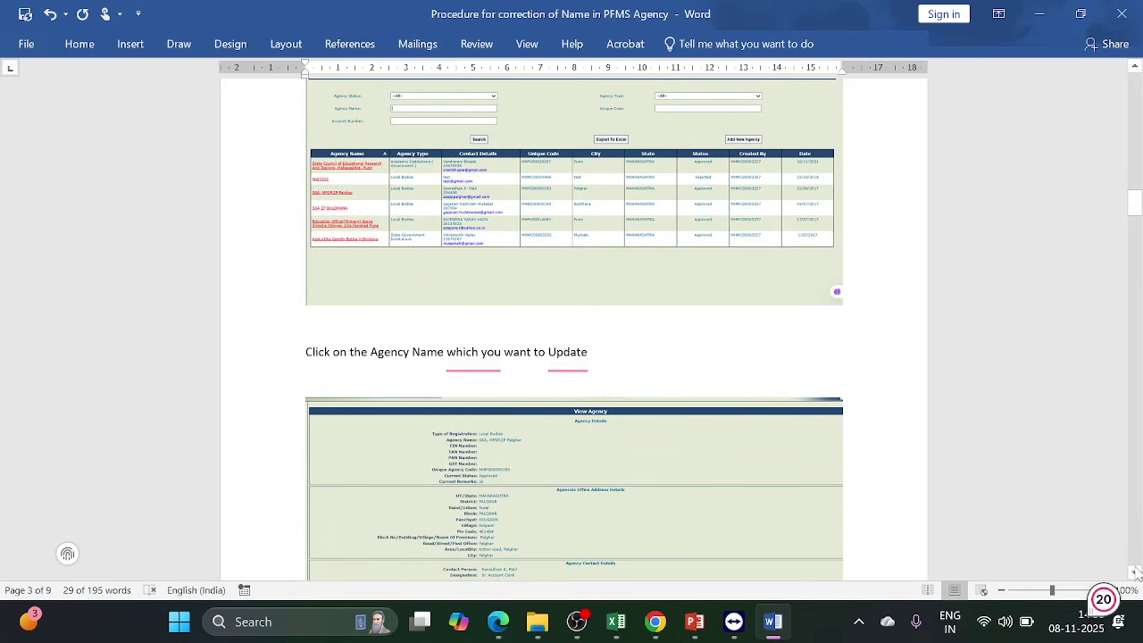
{"action": "scroll", "coordinate": [1136, 574], "scroll_direction": "down", "scroll_amount": 2}
{"action": "scroll", "coordinate": [1136, 574], "scroll_direction": "down", "scroll_amount": 5}
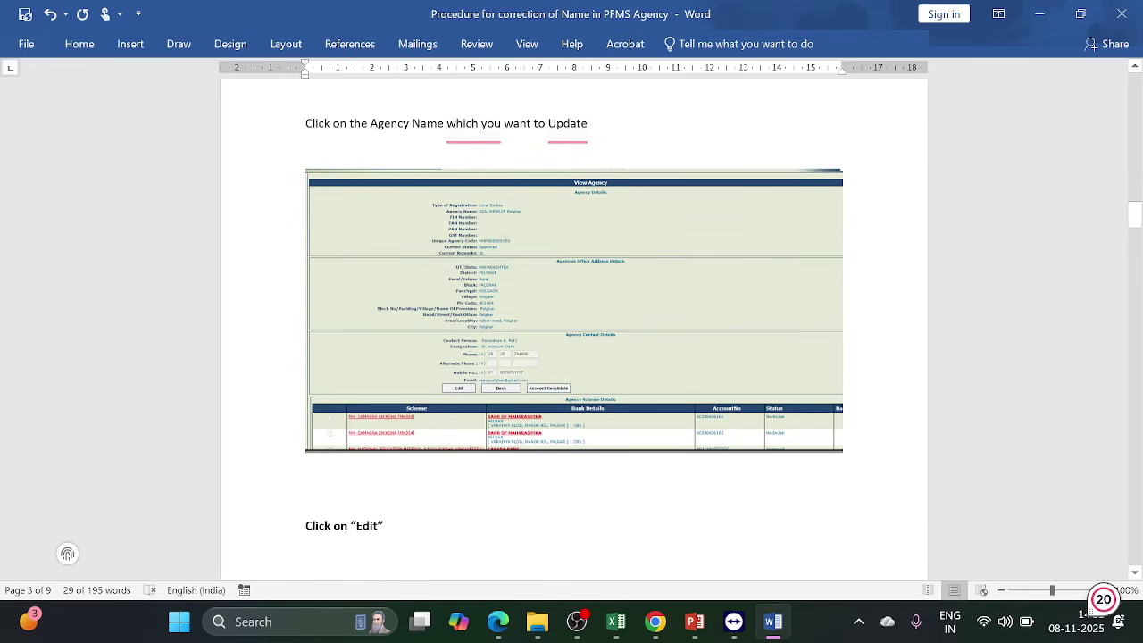
{"action": "left_click", "coordinate": [1135, 573]}
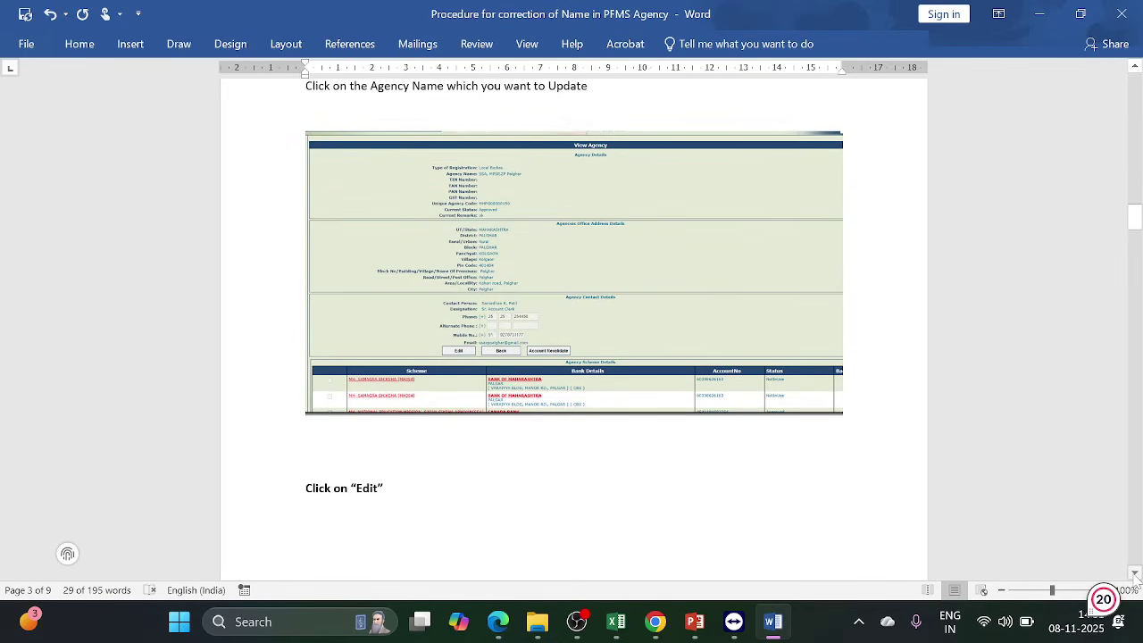
{"action": "scroll", "coordinate": [1134, 576], "scroll_direction": "down", "scroll_amount": 7}
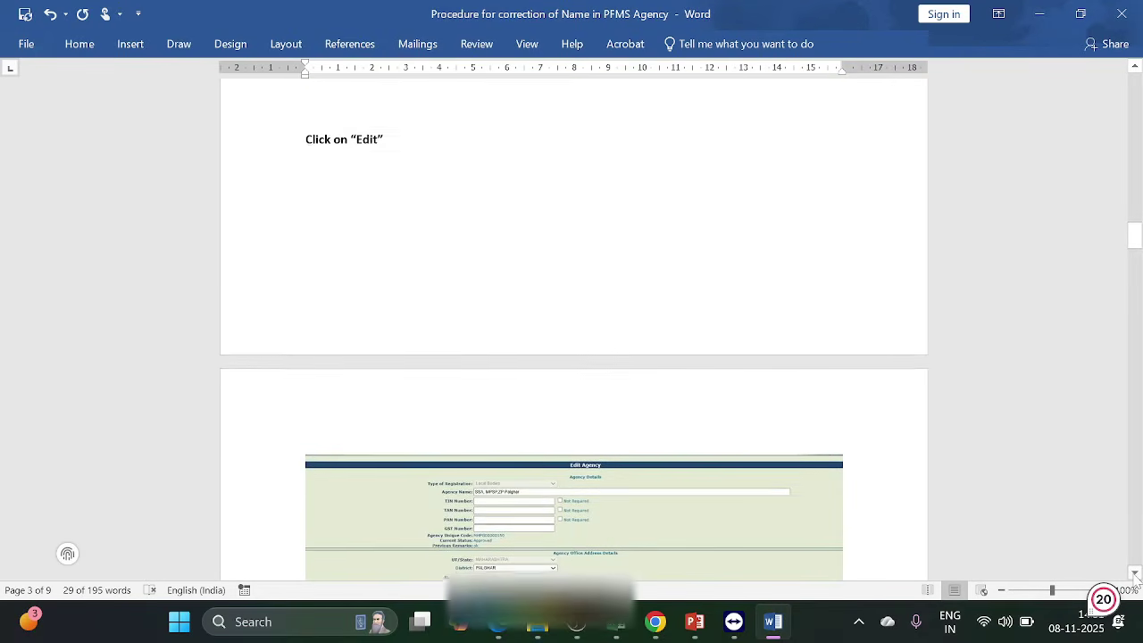
{"action": "scroll", "coordinate": [1134, 576], "scroll_direction": "down", "scroll_amount": 3}
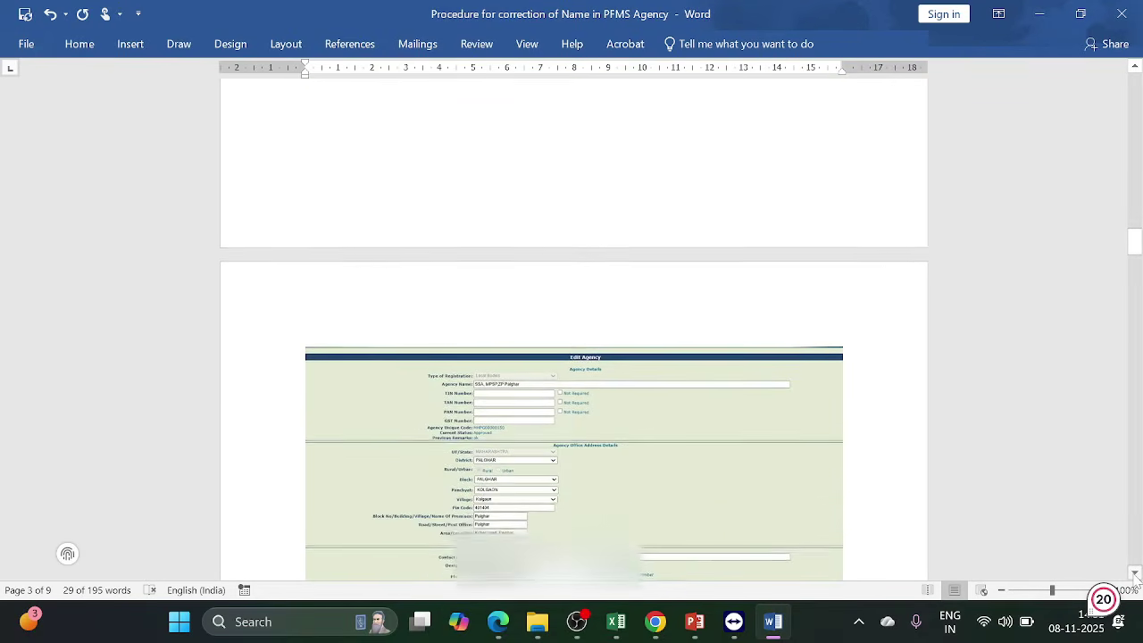
{"action": "scroll", "coordinate": [1135, 576], "scroll_direction": "down", "scroll_amount": 3}
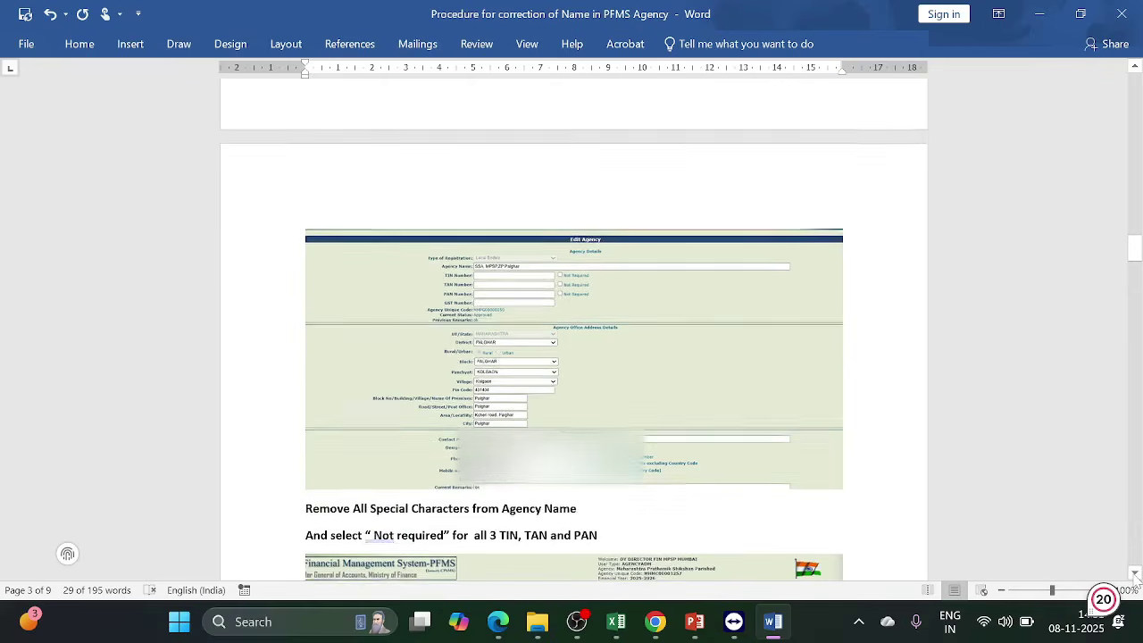
- Read the instructions on removing special characters from the agency name and selecting Not required for TIN, TAN and PAN, through the Update instruction
{"action": "scroll", "coordinate": [1135, 576], "scroll_direction": "down", "scroll_amount": 1}
{"action": "scroll", "coordinate": [1135, 576], "scroll_direction": "down", "scroll_amount": 1}
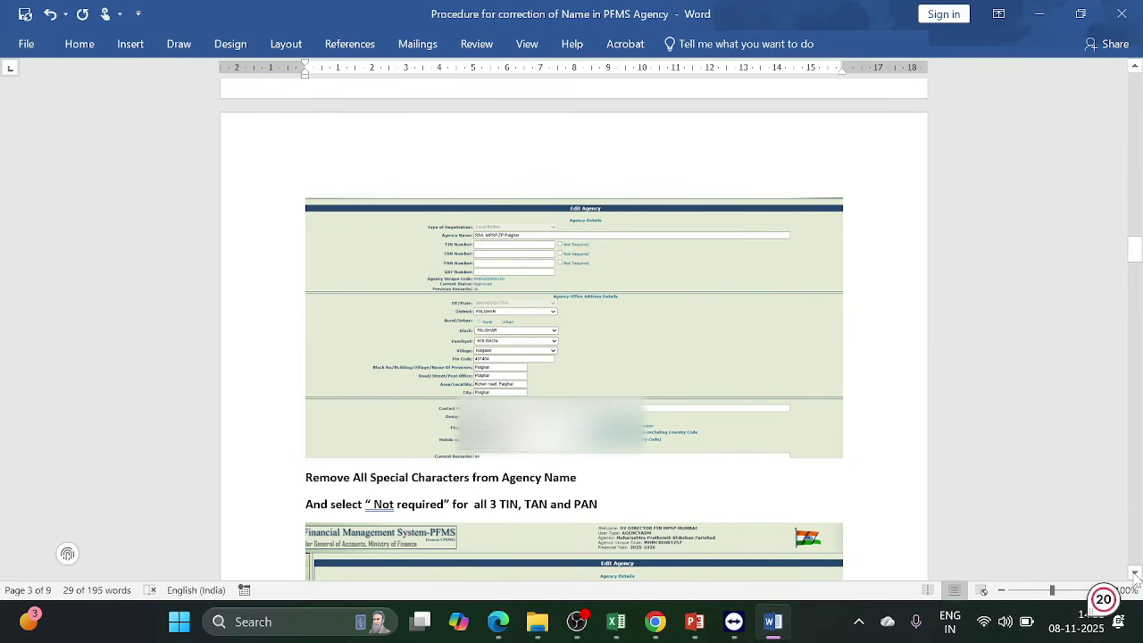
{"action": "scroll", "coordinate": [1134, 576], "scroll_direction": "down", "scroll_amount": 5}
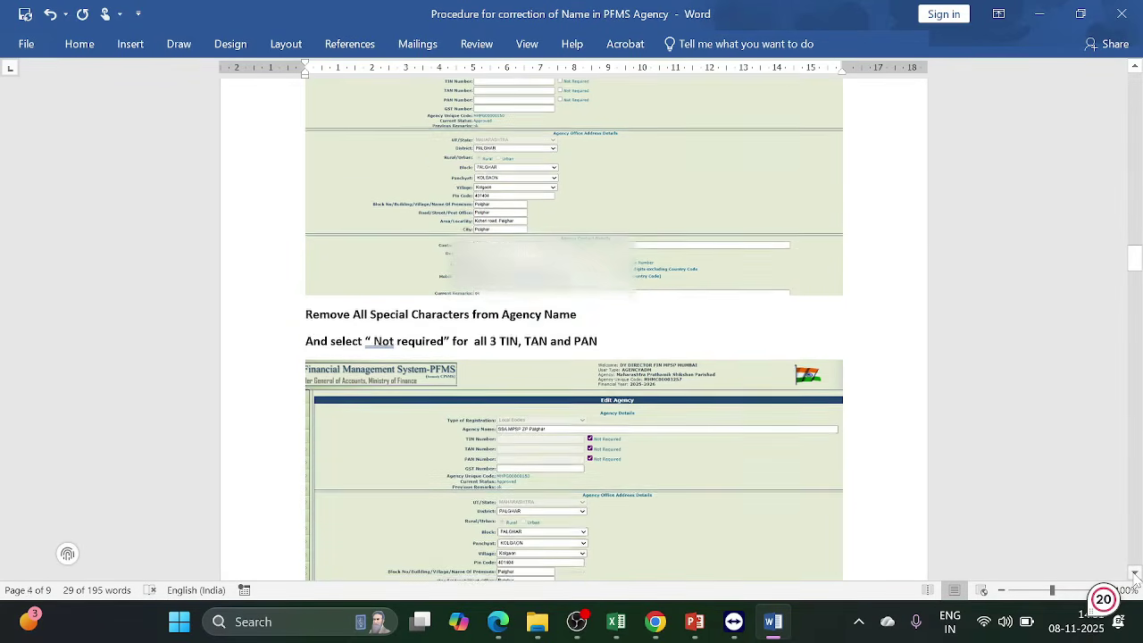
{"action": "scroll", "coordinate": [1134, 575], "scroll_direction": "down", "scroll_amount": 4}
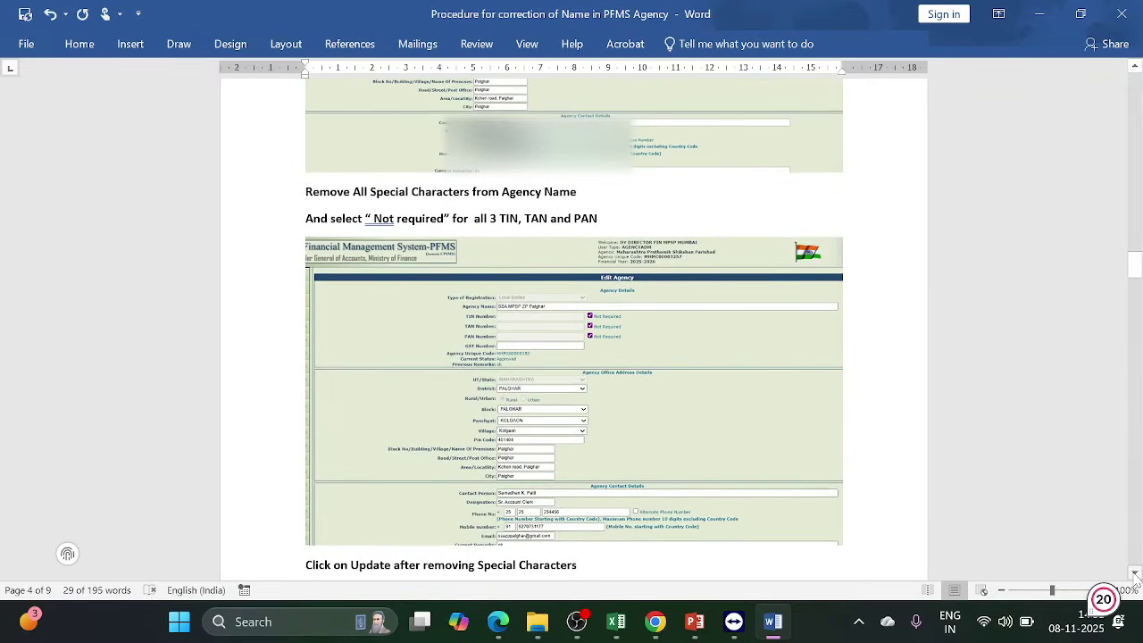
{"action": "scroll", "coordinate": [1135, 575], "scroll_direction": "down", "scroll_amount": 9}
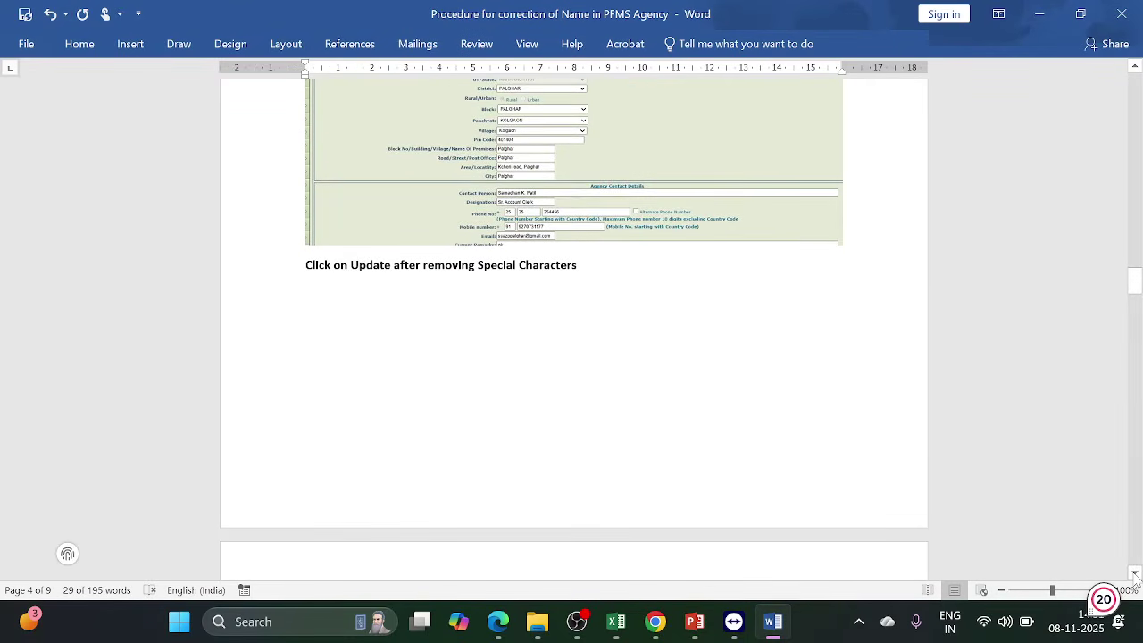
- Examine the procedure's screenshots of the Update button and the message that follows the agency edit
{"action": "scroll", "coordinate": [1135, 576], "scroll_direction": "down", "scroll_amount": 9}
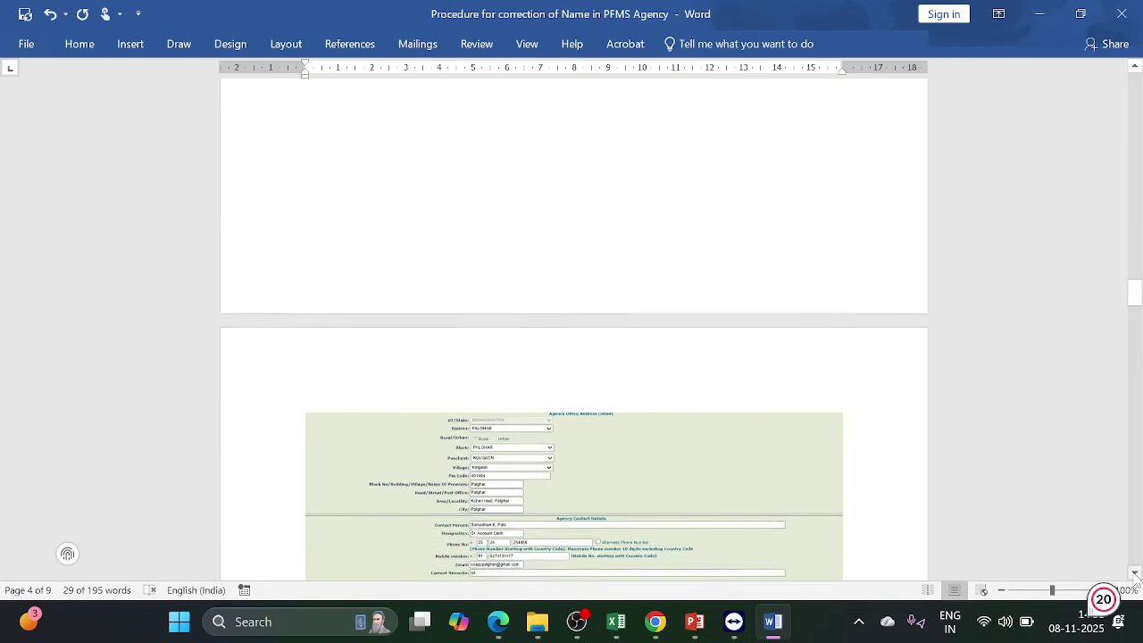
{"action": "scroll", "coordinate": [1134, 576], "scroll_direction": "down", "scroll_amount": 1}
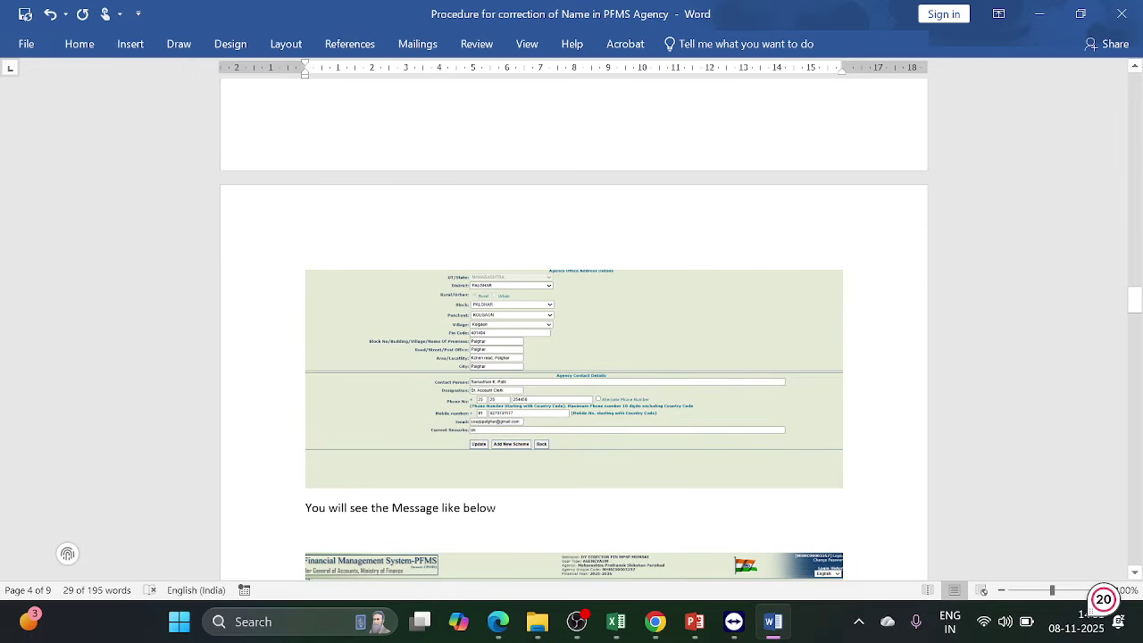
{"action": "scroll", "coordinate": [1135, 575], "scroll_direction": "down", "scroll_amount": 6}
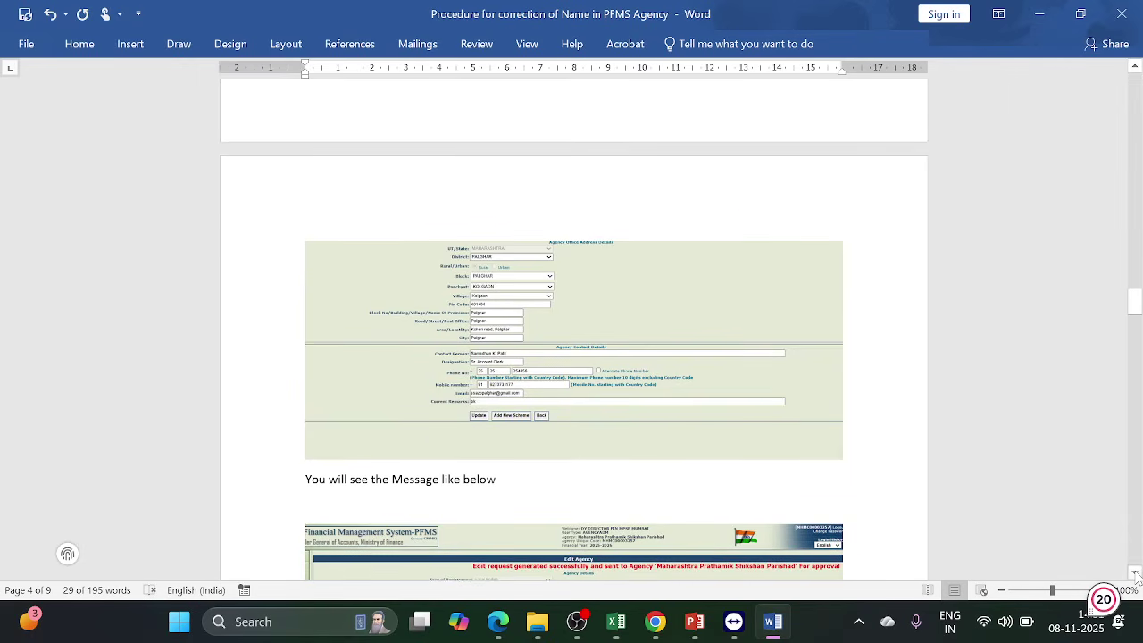
{"action": "scroll", "coordinate": [1135, 576], "scroll_direction": "down", "scroll_amount": 2}
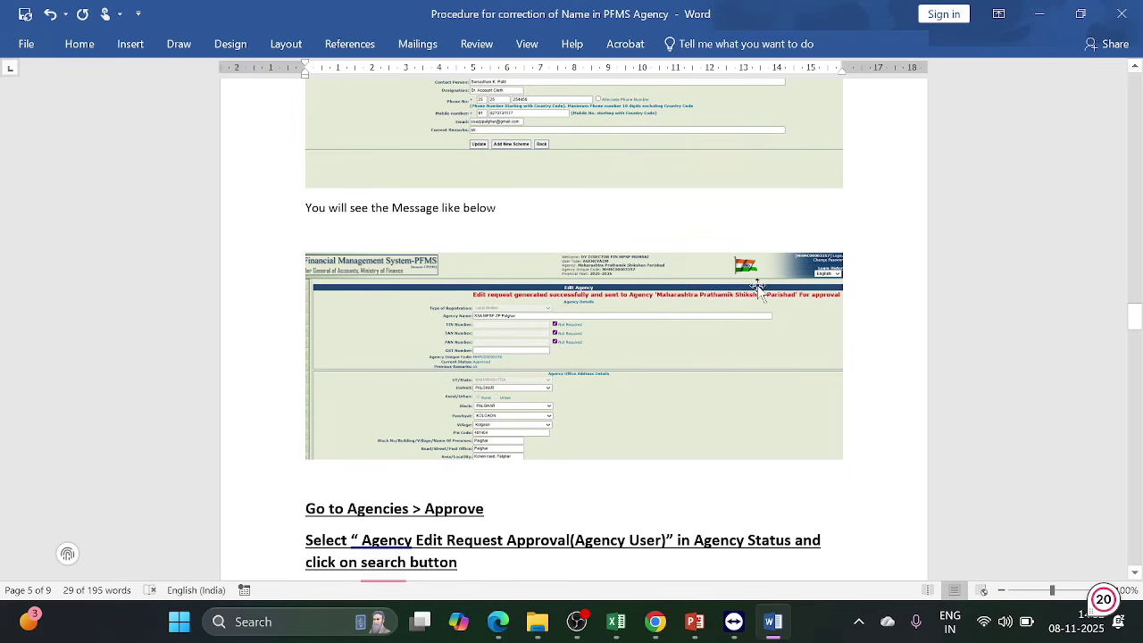
- Read the Agencies > Approve instructions on choosing Agency Edit Request Approval (Agency User) as the Agency Status and searching
{"action": "left_click", "coordinate": [1134, 574]}
{"action": "left_click", "coordinate": [1135, 573]}
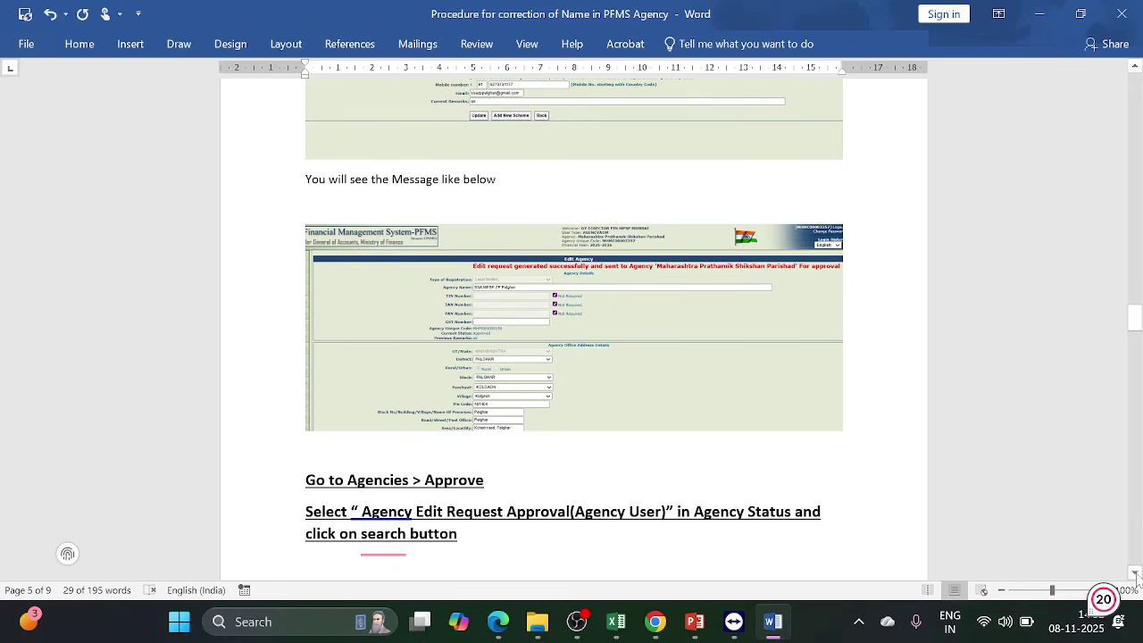
{"action": "left_click", "coordinate": [1134, 573]}
{"action": "left_click", "coordinate": [1135, 573]}
{"action": "left_click", "coordinate": [1135, 573]}
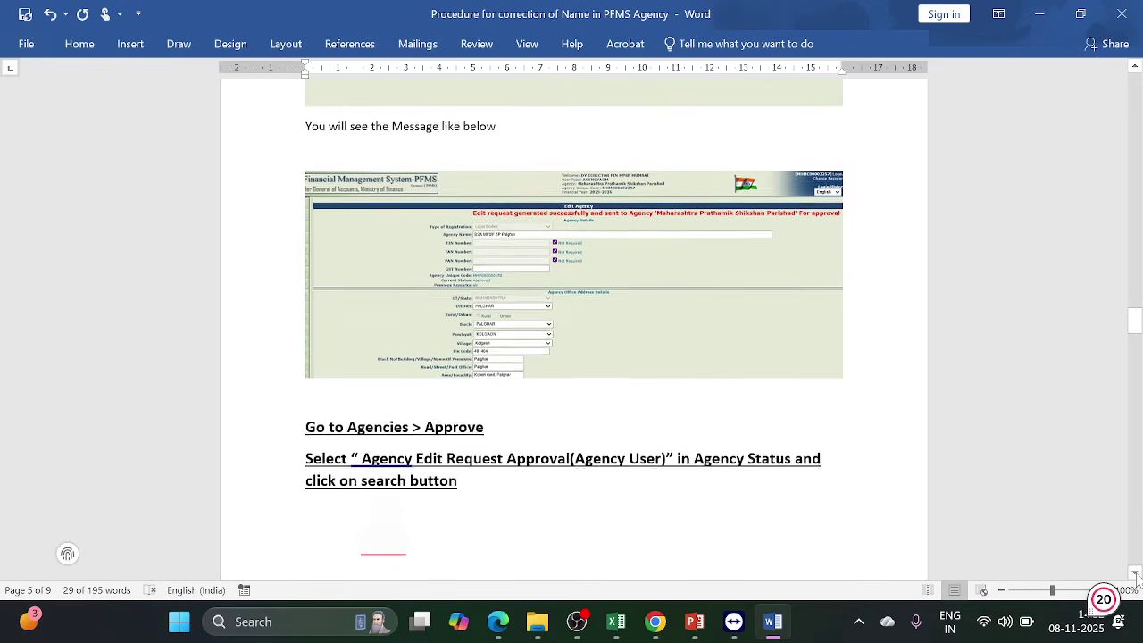
{"action": "left_click", "coordinate": [1134, 573]}
{"action": "left_click", "coordinate": [1135, 573]}
{"action": "left_click", "coordinate": [1134, 573]}
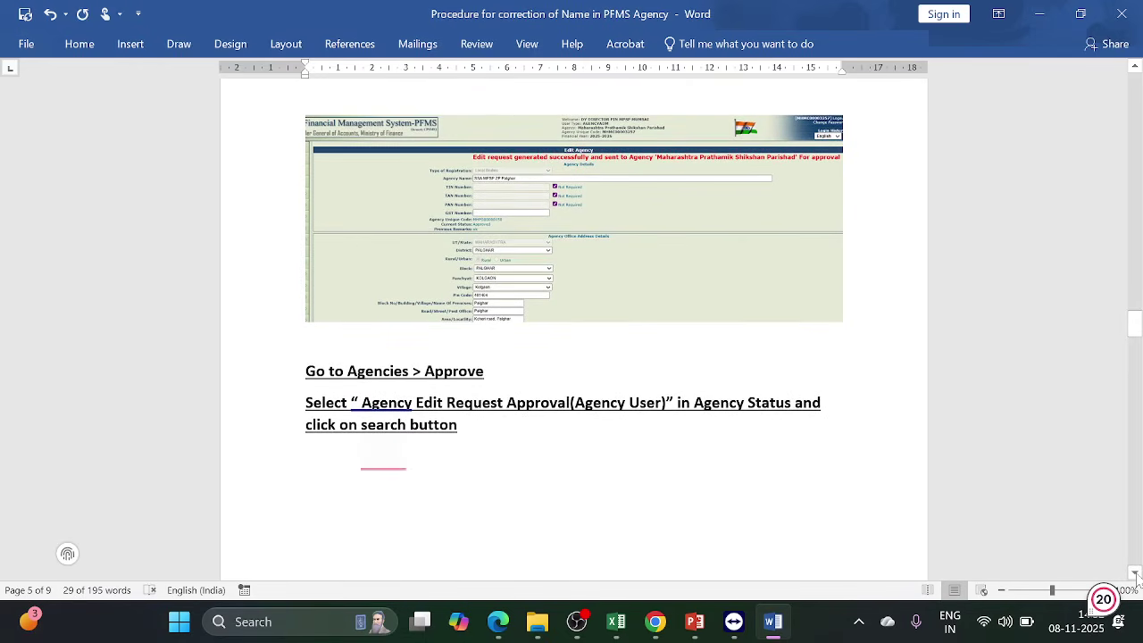
{"action": "left_click", "coordinate": [1134, 573]}
{"action": "left_click", "coordinate": [1134, 573]}
{"action": "left_click", "coordinate": [1135, 573]}
{"action": "left_click", "coordinate": [1135, 573]}
{"action": "left_click", "coordinate": [1135, 573]}
{"action": "left_click", "coordinate": [1134, 573]}
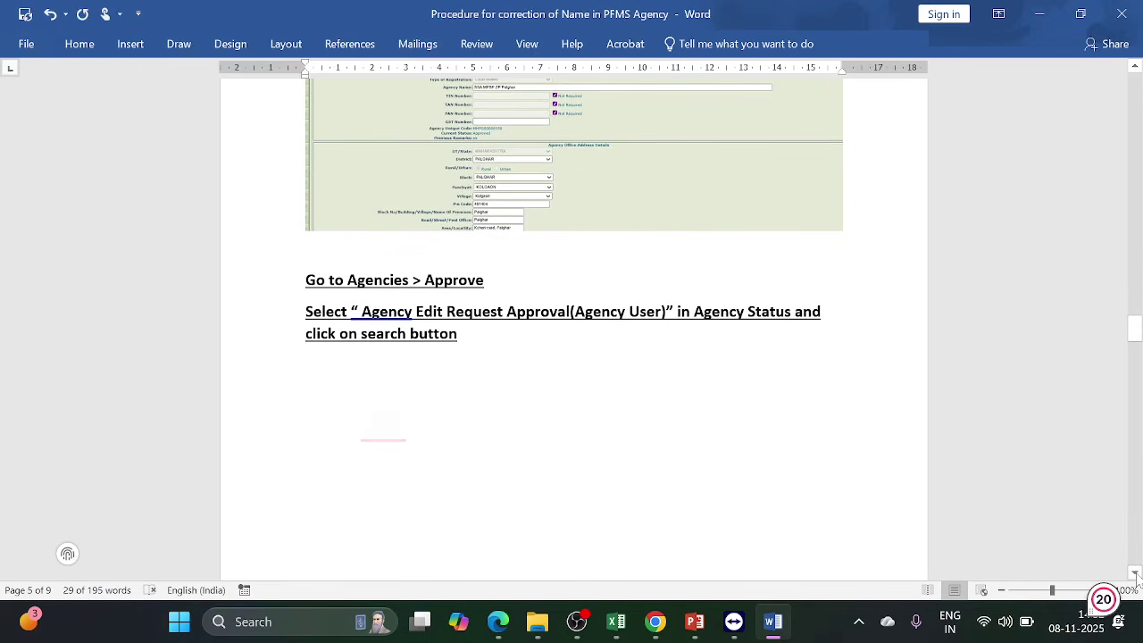
{"action": "left_click", "coordinate": [1135, 573]}
{"action": "left_click", "coordinate": [1135, 573]}
{"action": "left_click", "coordinate": [1135, 573]}
{"action": "left_click", "coordinate": [1135, 573]}
{"action": "left_click", "coordinate": [1134, 573]}
{"action": "left_click", "coordinate": [1135, 574]}
{"action": "left_click", "coordinate": [1134, 573]}
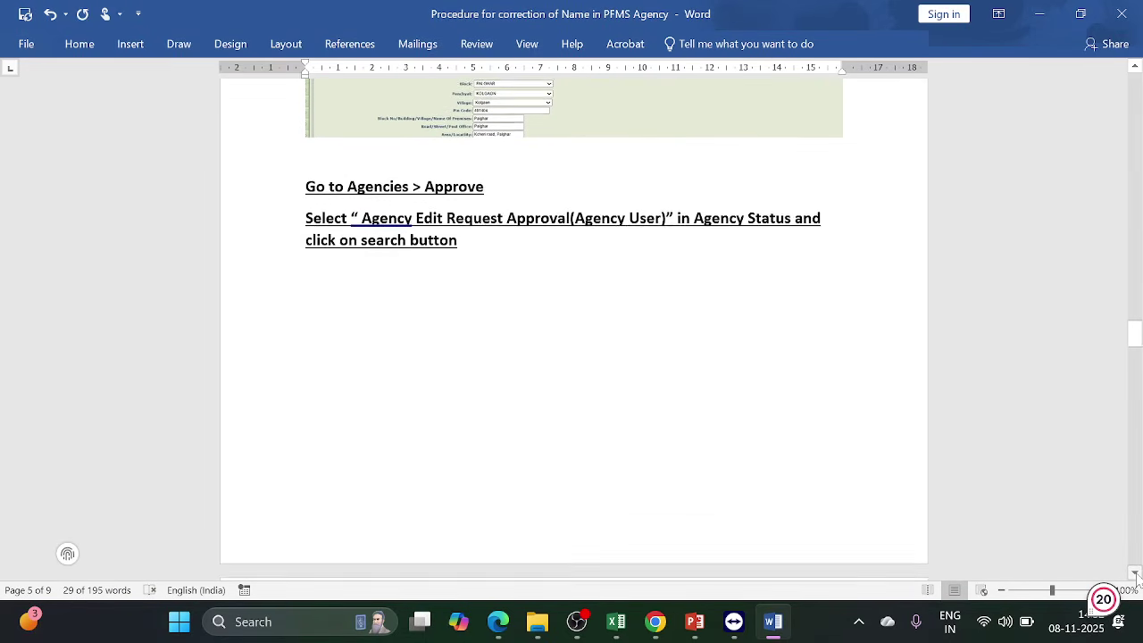
- Examine the screenshot showing the Approve option under Agencies and select that picture
{"action": "left_click", "coordinate": [1135, 573]}
{"action": "left_click", "coordinate": [1135, 573]}
{"action": "left_click", "coordinate": [1134, 573]}
{"action": "left_click", "coordinate": [1135, 574]}
{"action": "left_click", "coordinate": [1135, 573]}
{"action": "left_click", "coordinate": [1135, 573]}
{"action": "left_click", "coordinate": [1135, 573]}
{"action": "left_click", "coordinate": [1135, 574]}
{"action": "left_click", "coordinate": [1134, 573]}
{"action": "left_click", "coordinate": [1134, 574]}
{"action": "left_click", "coordinate": [1135, 573]}
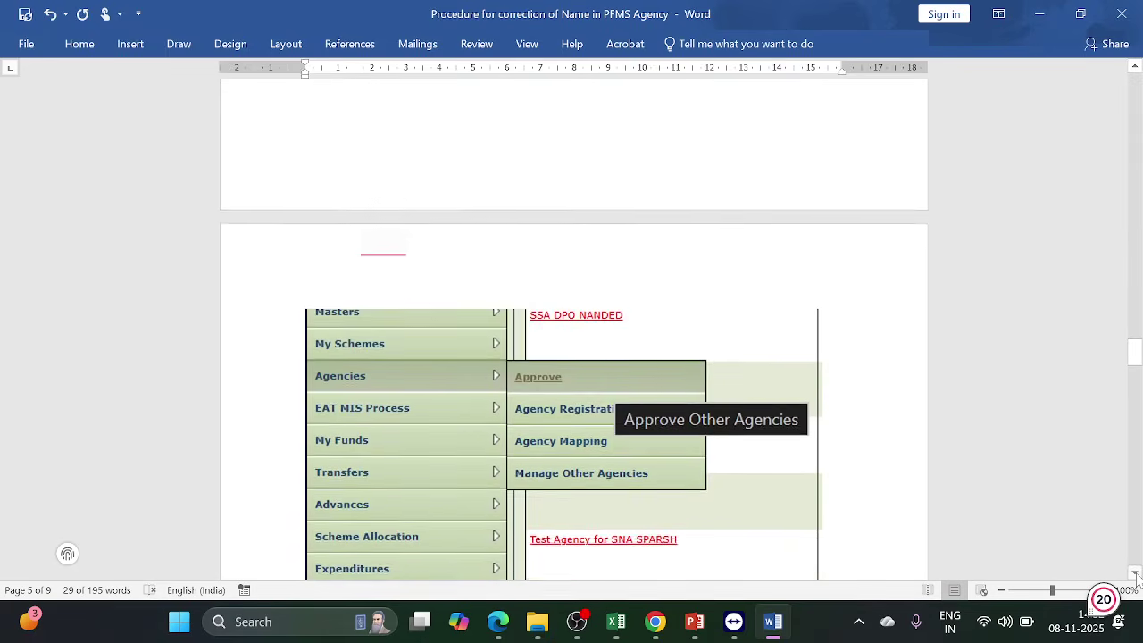
{"action": "left_click", "coordinate": [1135, 573]}
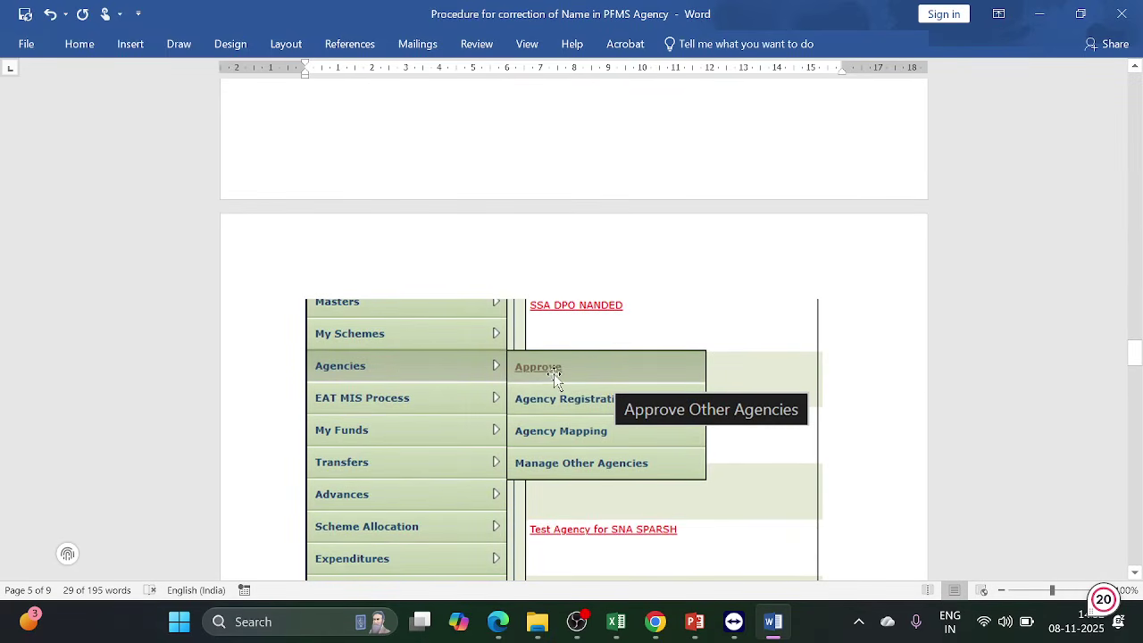
{"action": "left_click", "coordinate": [554, 379]}
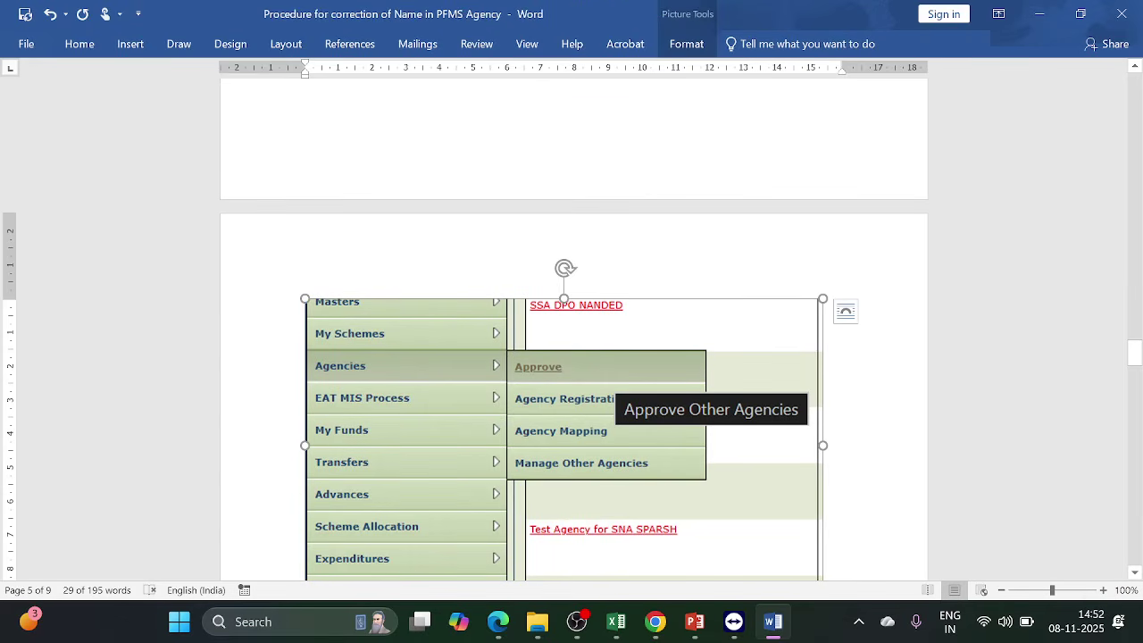
- Examine the screenshot of the Agency Status options, including Agency Edit Request Approval (Agency User)
{"action": "scroll", "coordinate": [1135, 578], "scroll_direction": "down", "scroll_amount": 2}
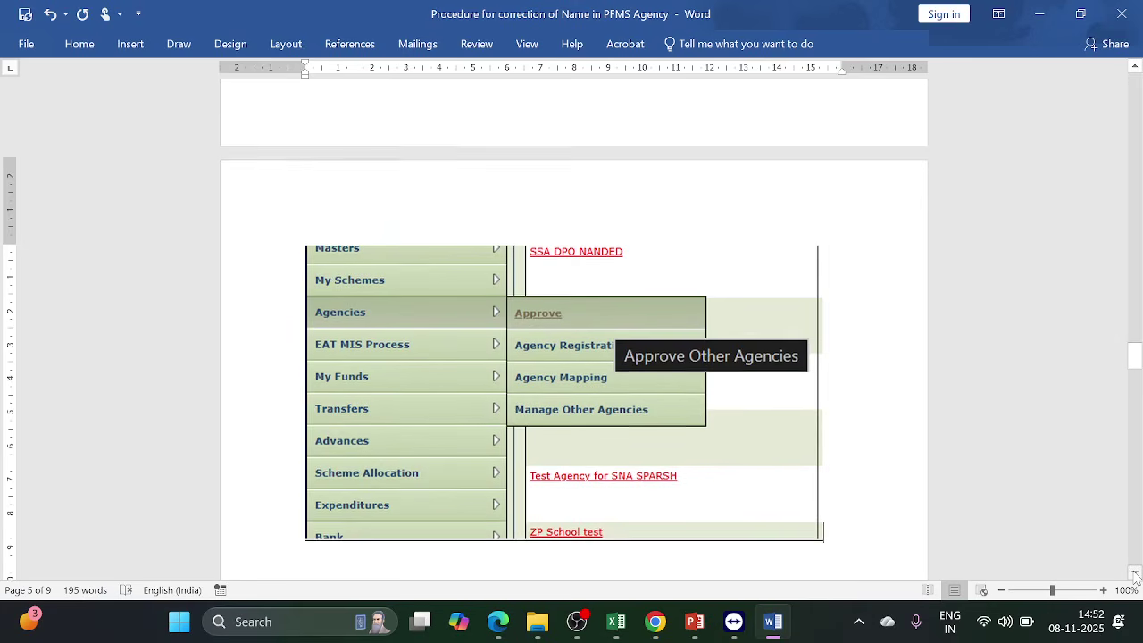
{"action": "scroll", "coordinate": [1136, 577], "scroll_direction": "down", "scroll_amount": 10}
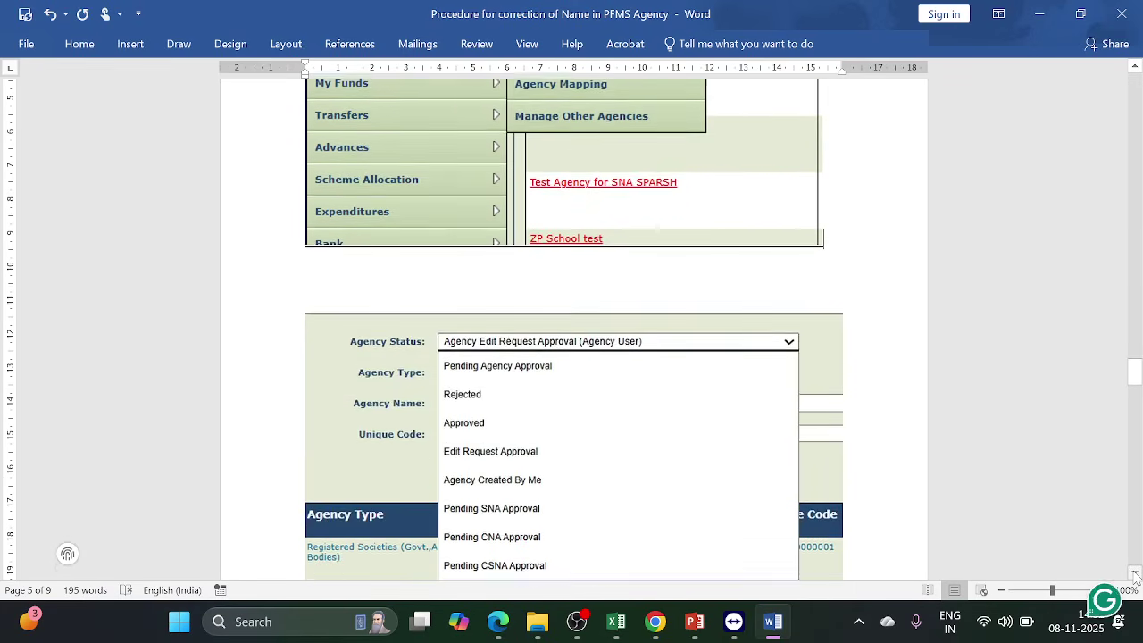
{"action": "scroll", "coordinate": [1135, 578], "scroll_direction": "down", "scroll_amount": 1}
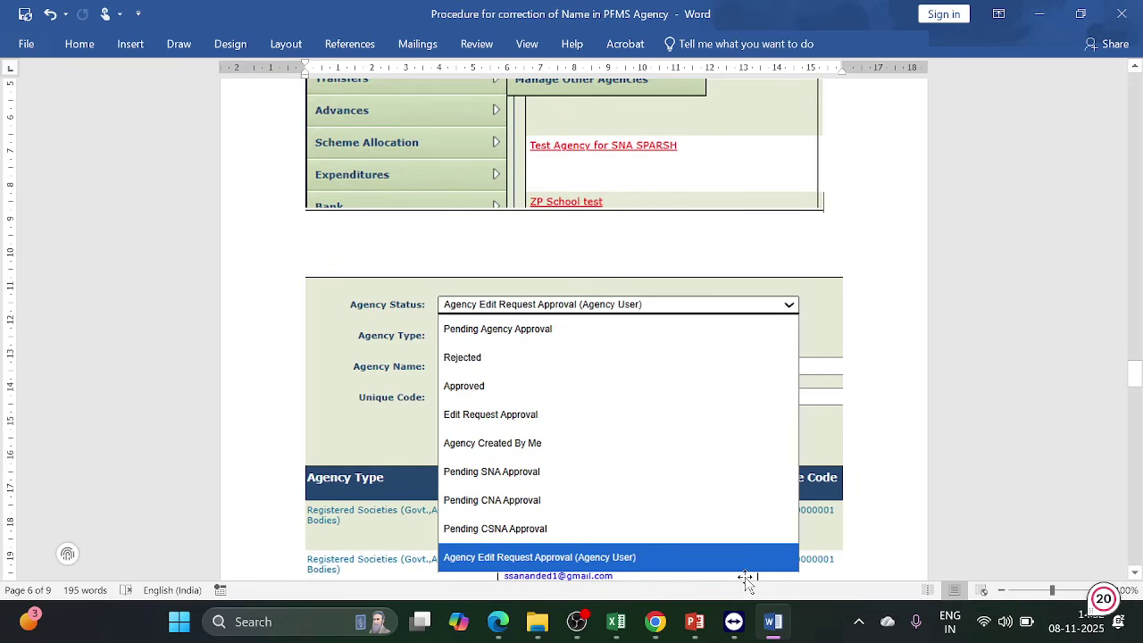
{"action": "scroll", "coordinate": [1132, 576], "scroll_direction": "down", "scroll_amount": 3}
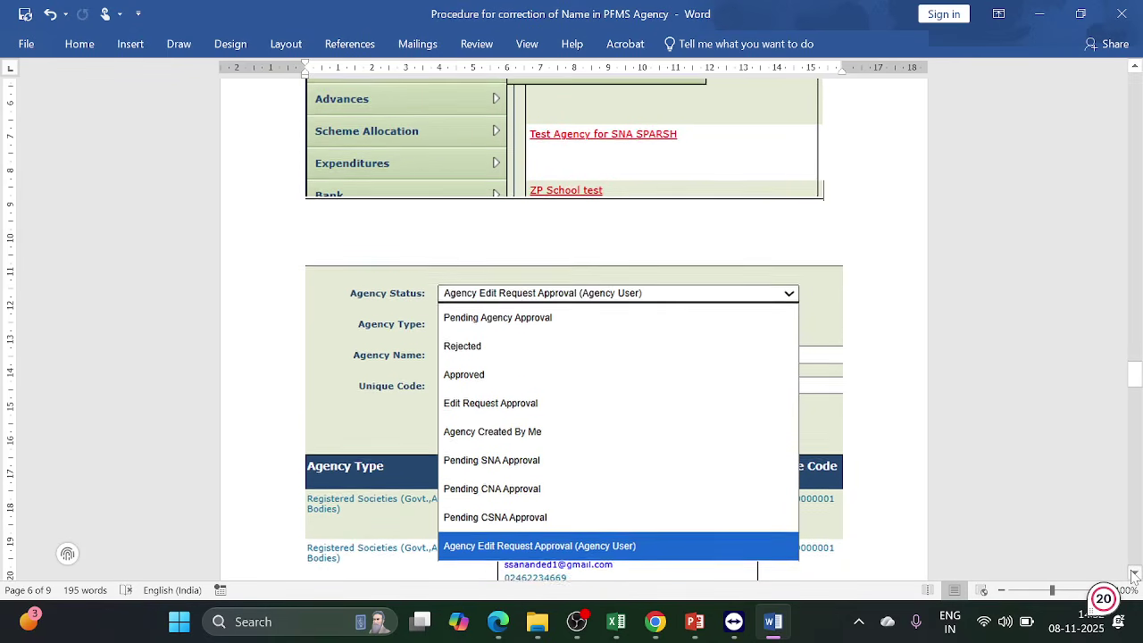
{"action": "scroll", "coordinate": [1133, 575], "scroll_direction": "down", "scroll_amount": 10}
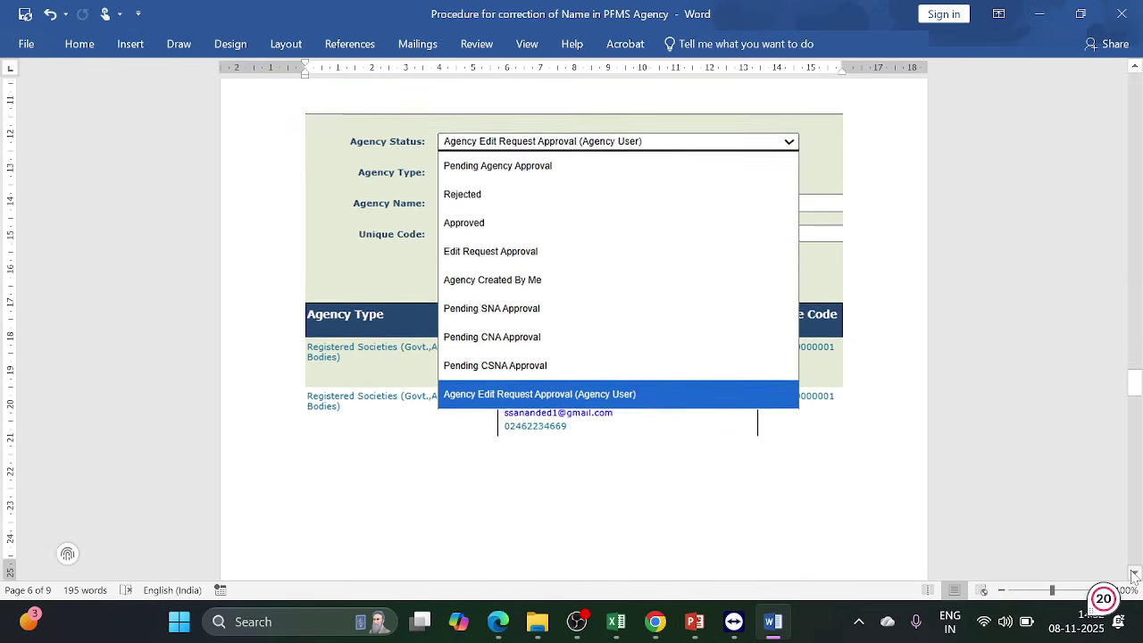
- Read the Agency Registration Approval search section and the instruction on opening the agency name shown in red
{"action": "scroll", "coordinate": [1133, 576], "scroll_direction": "down", "scroll_amount": 3}
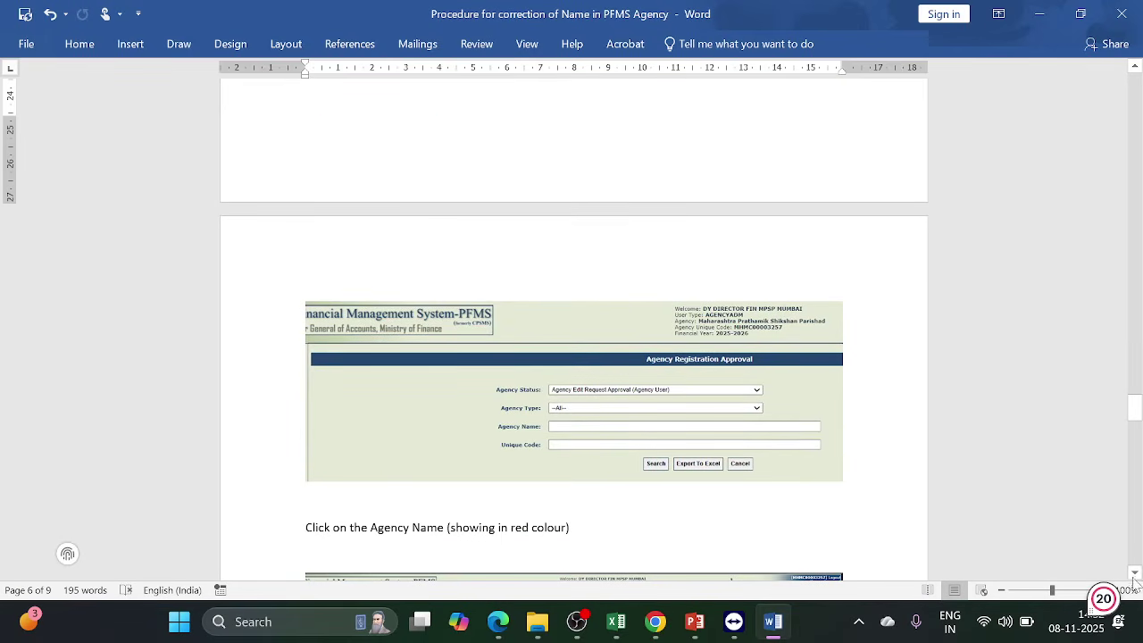
{"action": "scroll", "coordinate": [1134, 577], "scroll_direction": "down", "scroll_amount": 4}
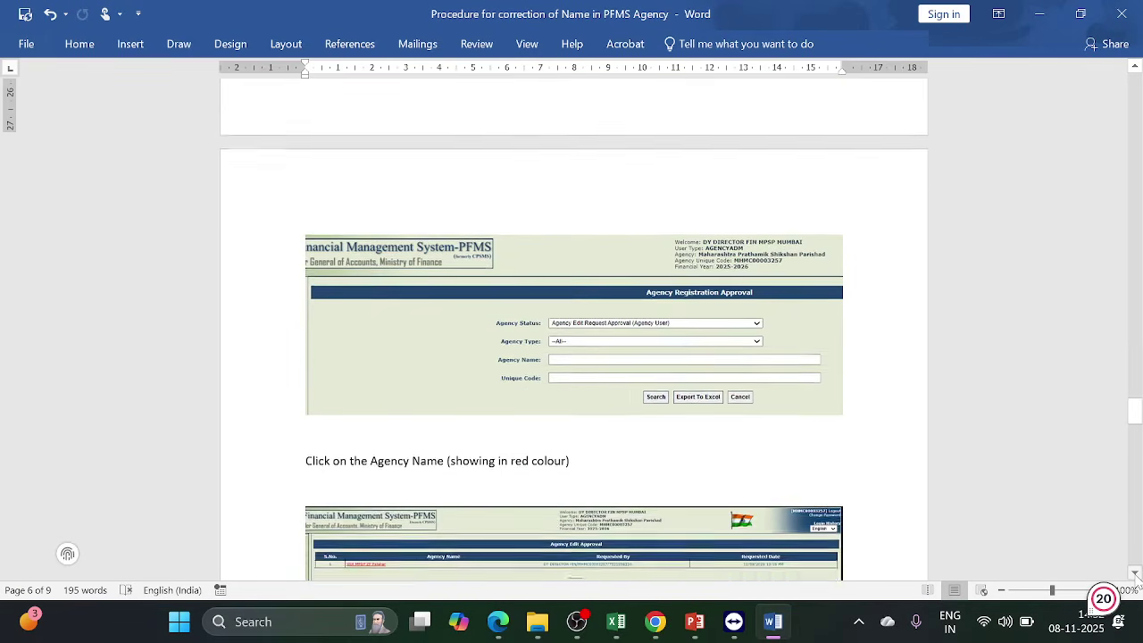
{"action": "scroll", "coordinate": [1135, 577], "scroll_direction": "down", "scroll_amount": 1}
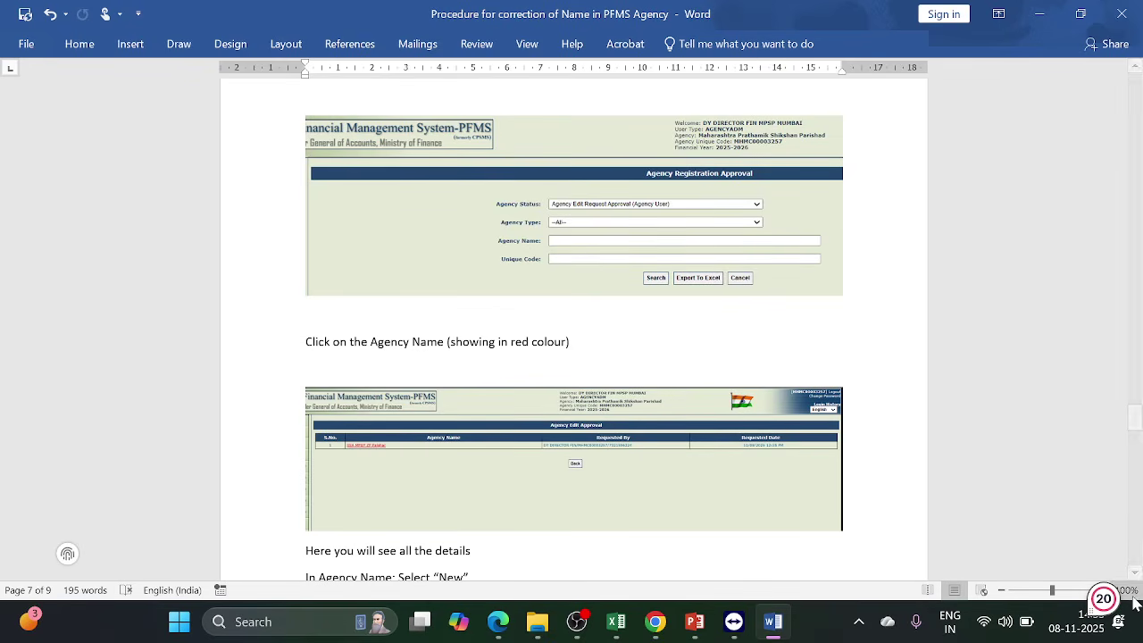
- Read the Agency Edit Approval details section, including the instruction to select New for the Agency Name
{"action": "left_click_drag", "start_coordinate": [1134, 576], "coordinate": [1134, 576]}
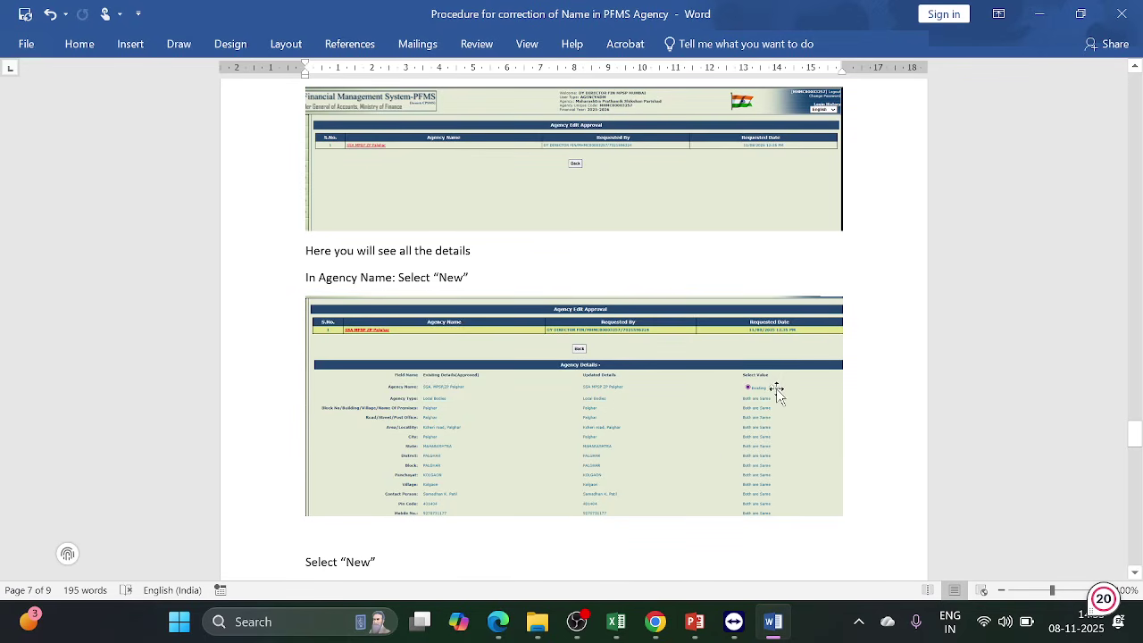
{"action": "left_click", "coordinate": [1134, 574]}
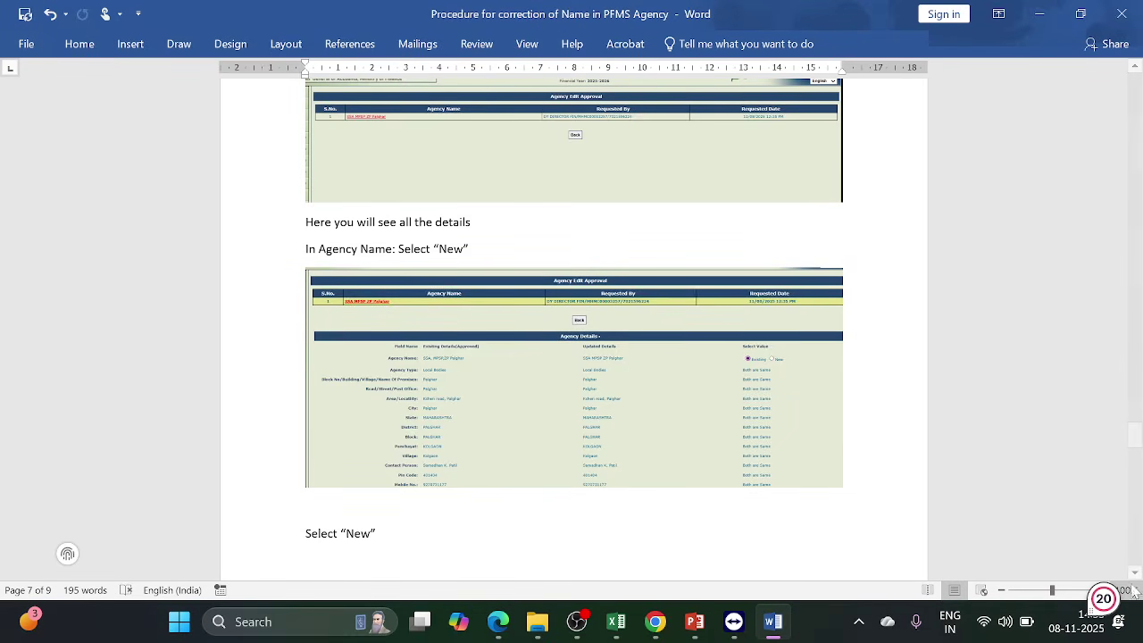
{"action": "left_click", "coordinate": [1134, 573]}
{"action": "left_click_drag", "start_coordinate": [1134, 576], "coordinate": [1133, 576]}
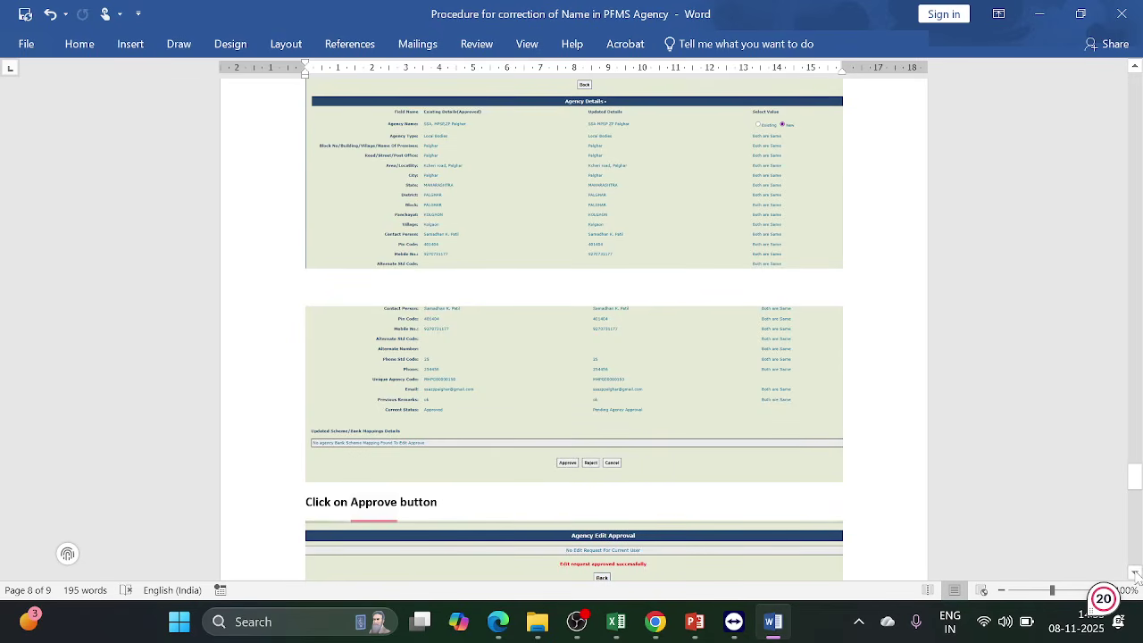
- Read the instruction on approving the edit request and examine the Agency Edit Approval screenshot below it
{"action": "left_click_drag", "start_coordinate": [1136, 576], "coordinate": [1136, 575]}
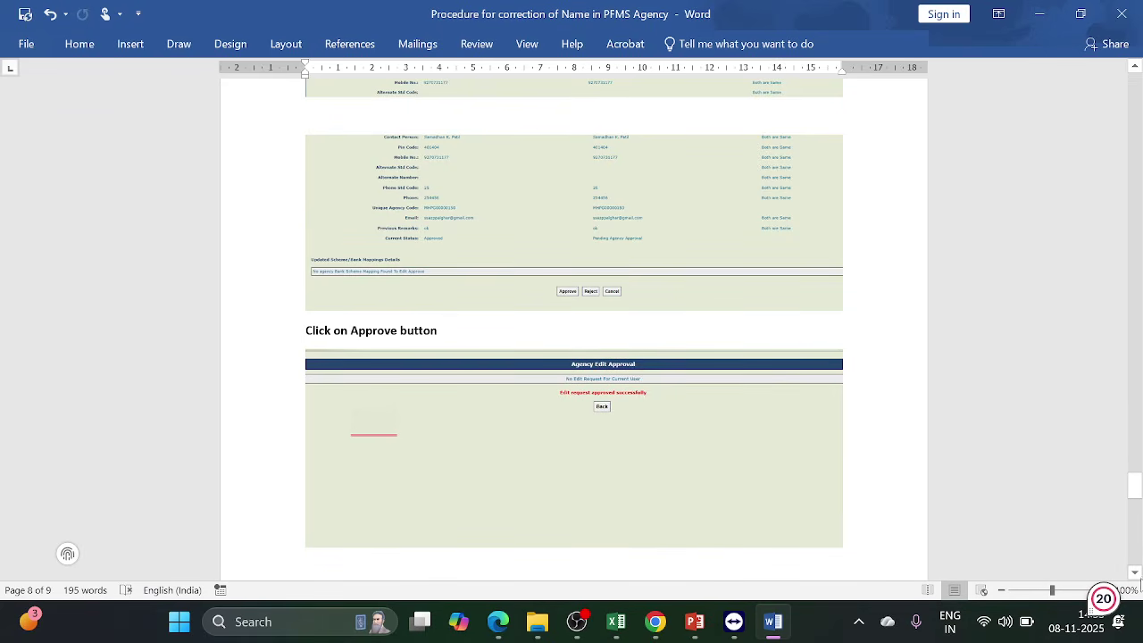
{"action": "left_click", "coordinate": [1136, 576]}
{"action": "scroll", "coordinate": [1138, 575], "scroll_direction": "down", "scroll_amount": 8}
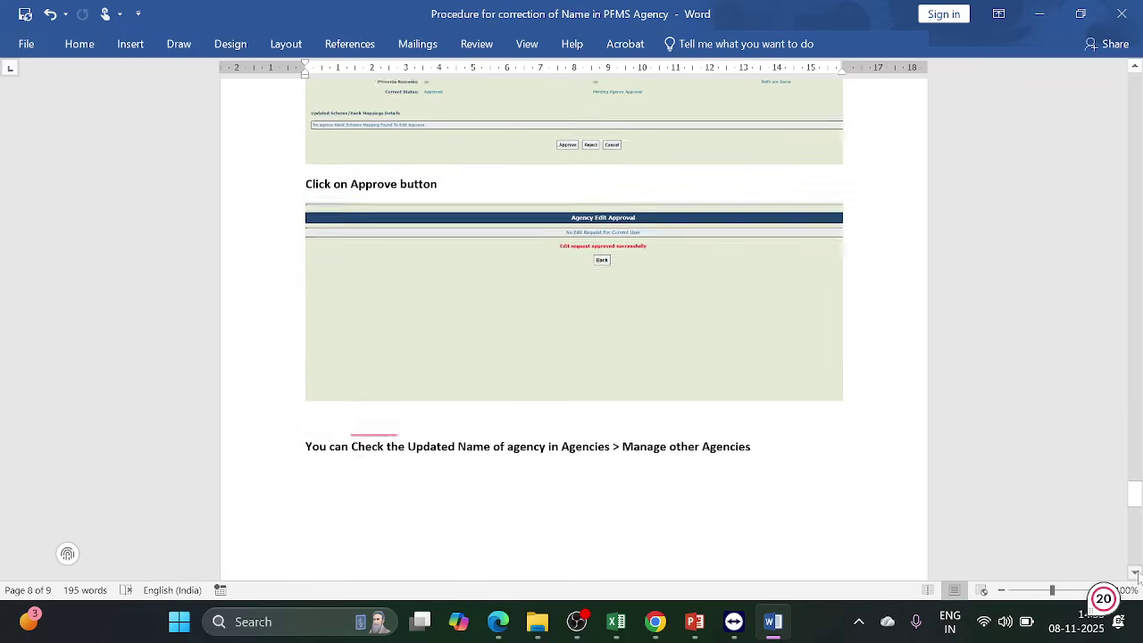
- Read the final section on checking the updated agency name in Manage Other Agencies, through the Manage Agency list screenshot
{"action": "scroll", "coordinate": [1138, 576], "scroll_direction": "down", "scroll_amount": 2}
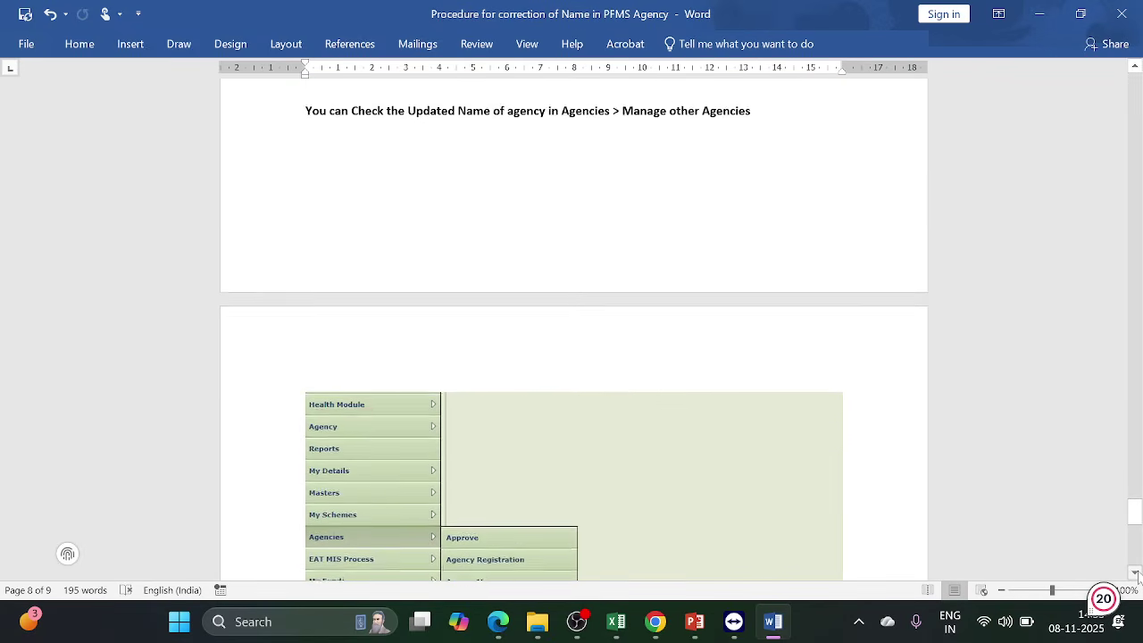
{"action": "scroll", "coordinate": [1137, 576], "scroll_direction": "down", "scroll_amount": 1}
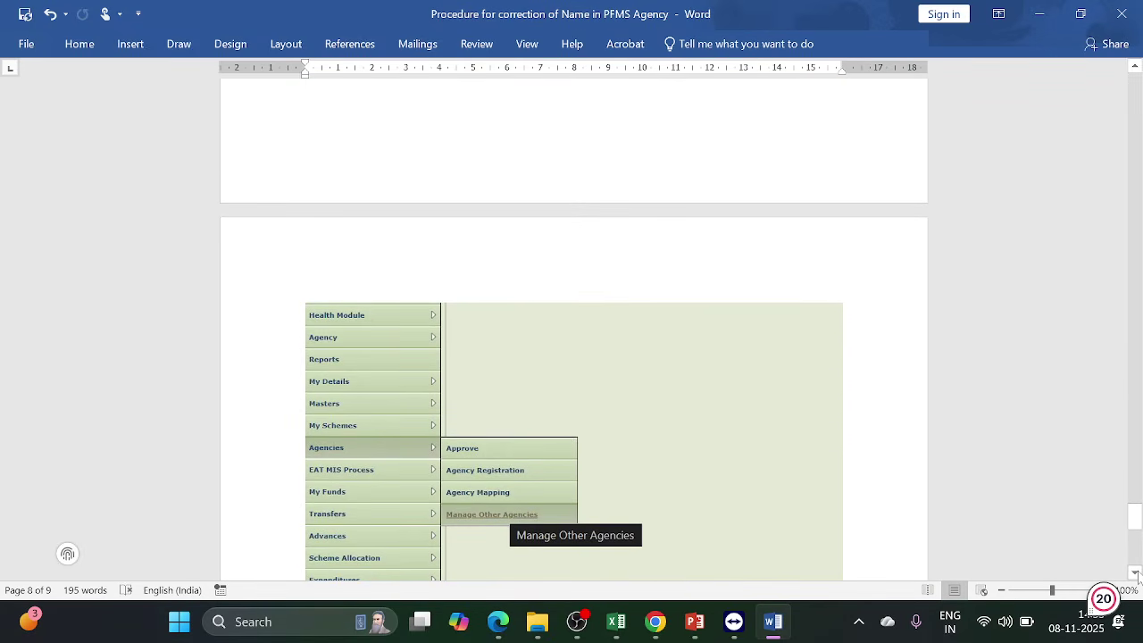
{"action": "scroll", "coordinate": [1138, 576], "scroll_direction": "down", "scroll_amount": 2}
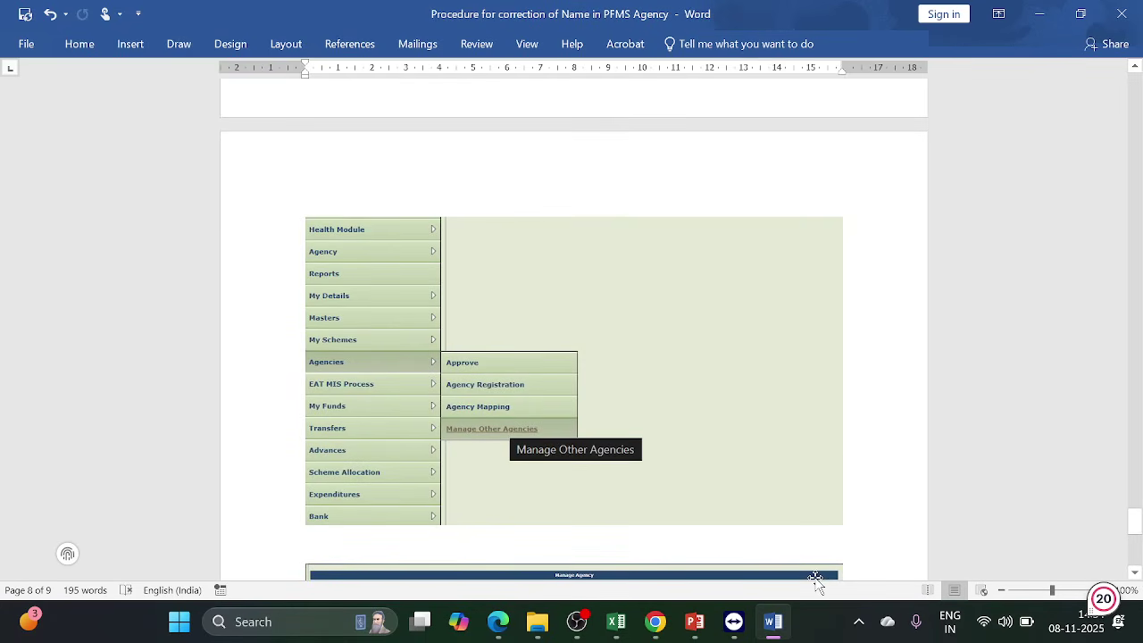
{"action": "scroll", "coordinate": [1137, 577], "scroll_direction": "down", "scroll_amount": 3}
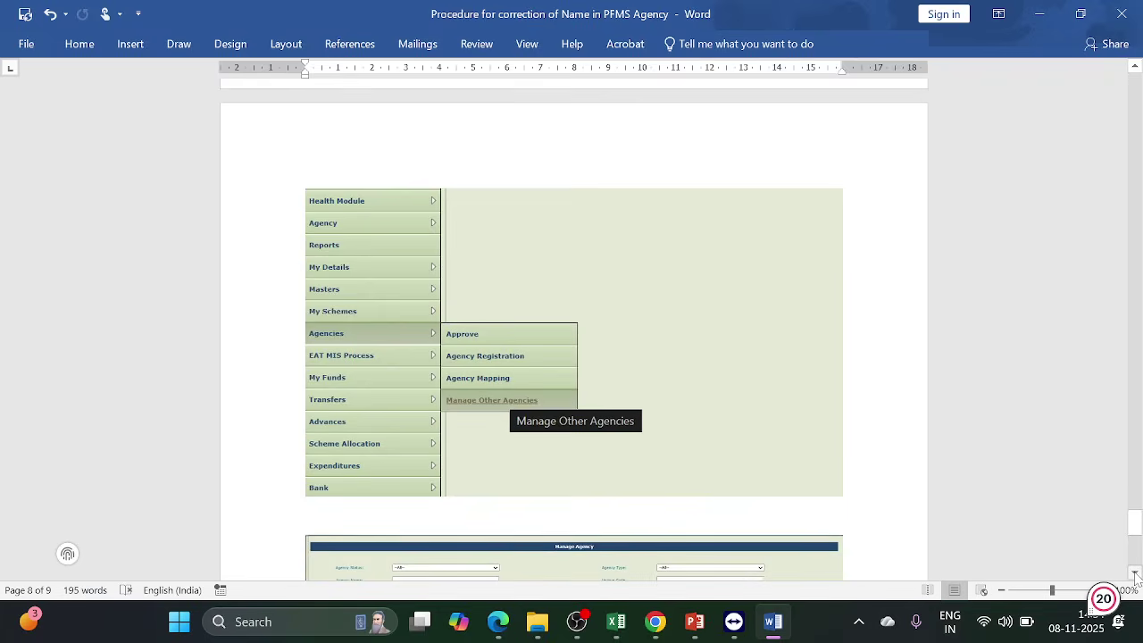
{"action": "scroll", "coordinate": [1137, 578], "scroll_direction": "down", "scroll_amount": 3}
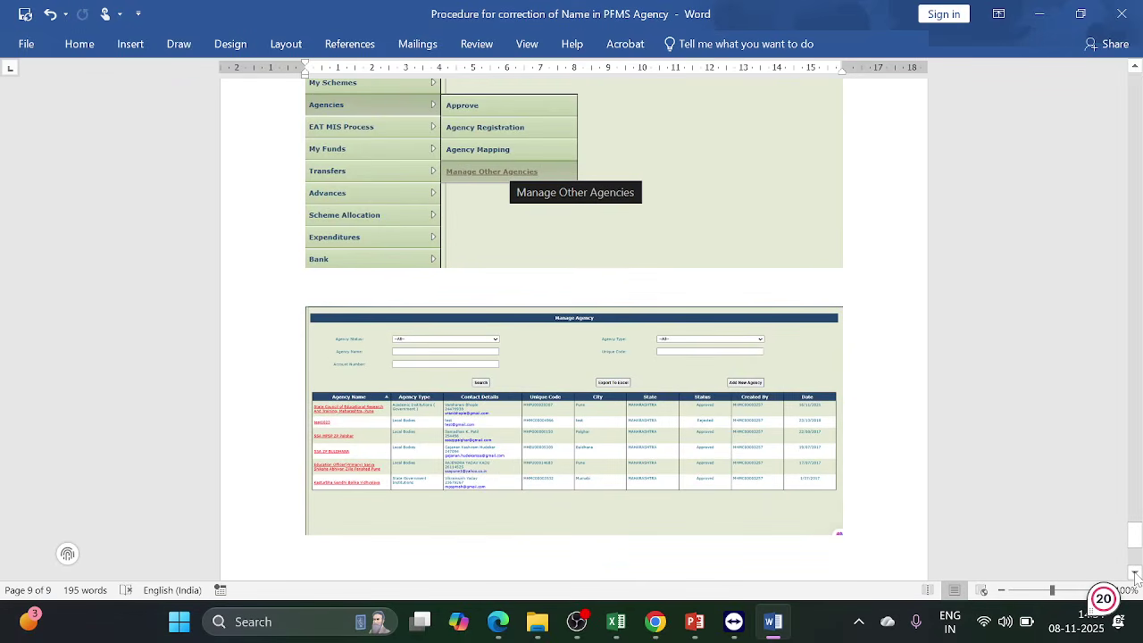